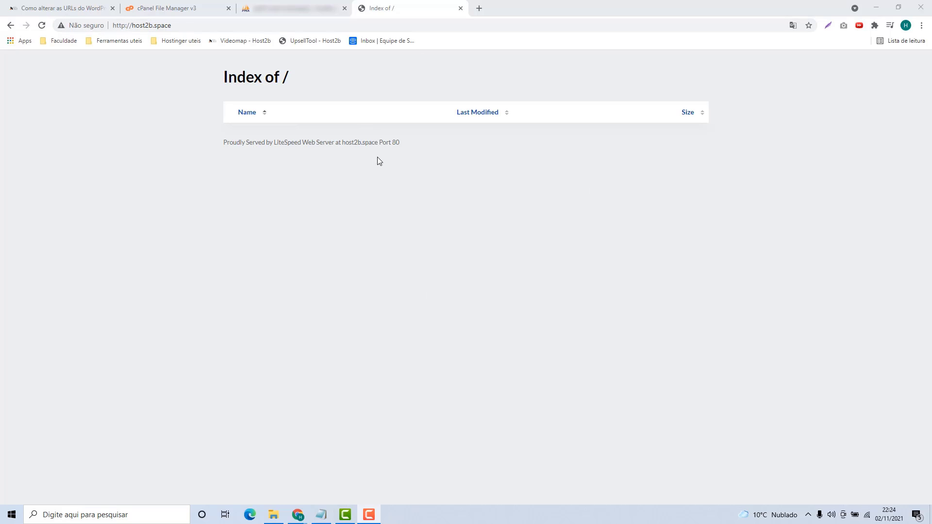
Review the cPanel File Manager, the blogdopq_wp database in phpMyAdmin, and the Notepad note holding the database credentials.
{"action": "left_click", "coordinate": [204, 10]}
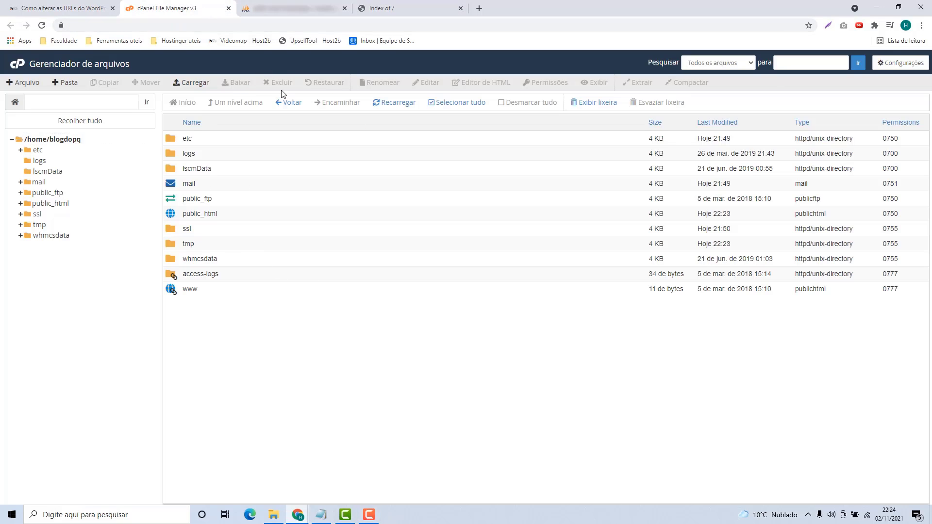
{"action": "left_click", "coordinate": [303, 9]}
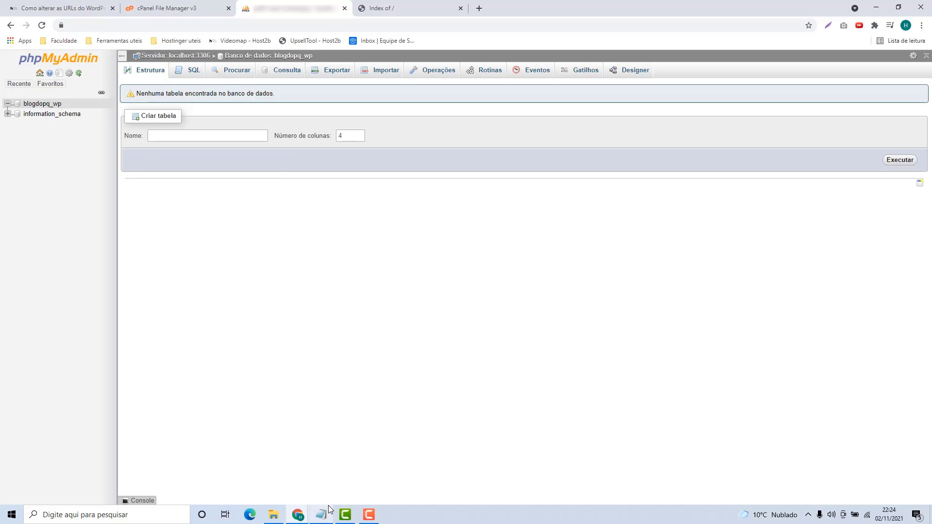
{"action": "mouse_move", "coordinate": [321, 514]}
{"action": "left_click", "coordinate": [312, 460]}
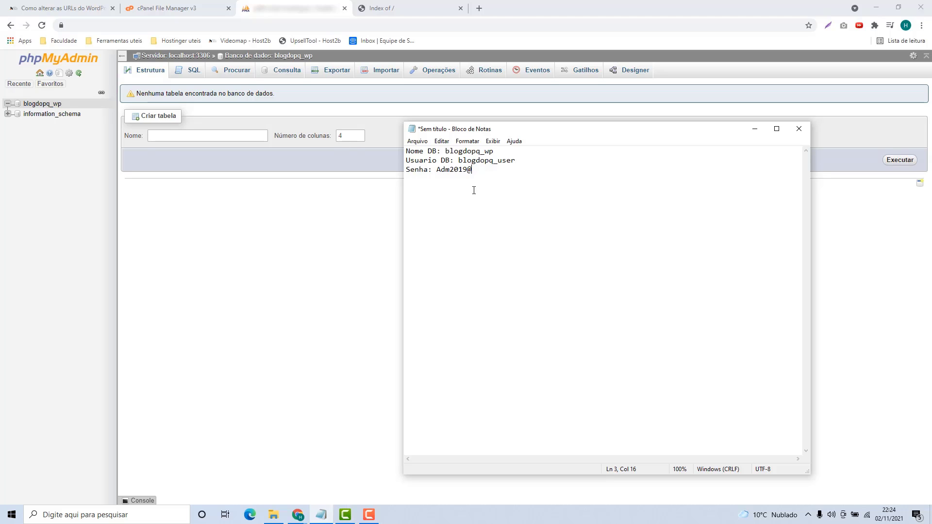
{"action": "left_click_drag", "start_coordinate": [474, 190], "coordinate": [406, 151]}
{"action": "left_click", "coordinate": [478, 214]}
{"action": "left_click", "coordinate": [330, 239]}
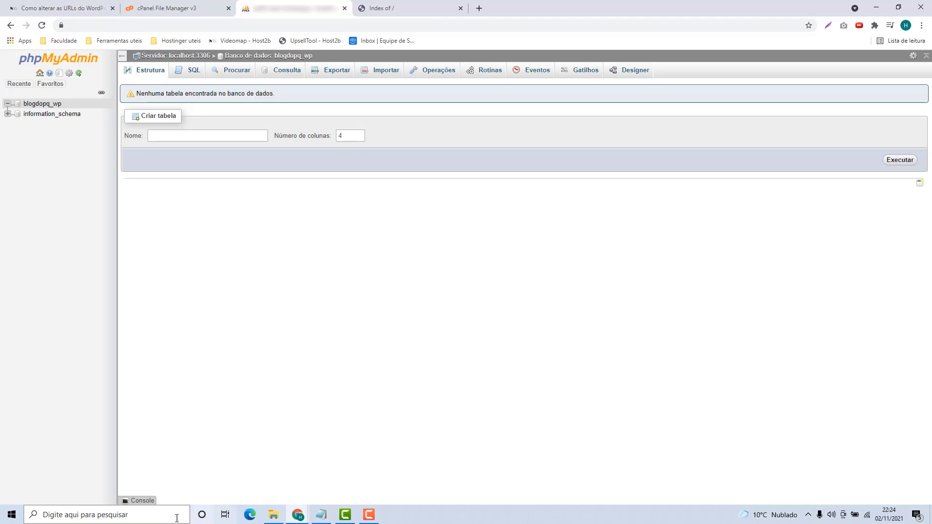
Open the XAMPP Control Panel and start the Apache and MySQL modules.
{"action": "left_click", "coordinate": [151, 517]}
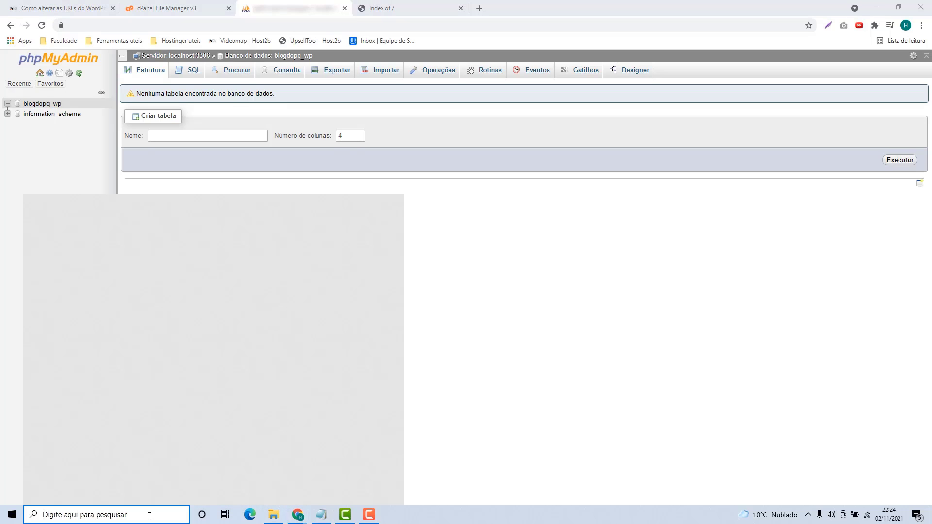
{"action": "type", "text": "xampp"}
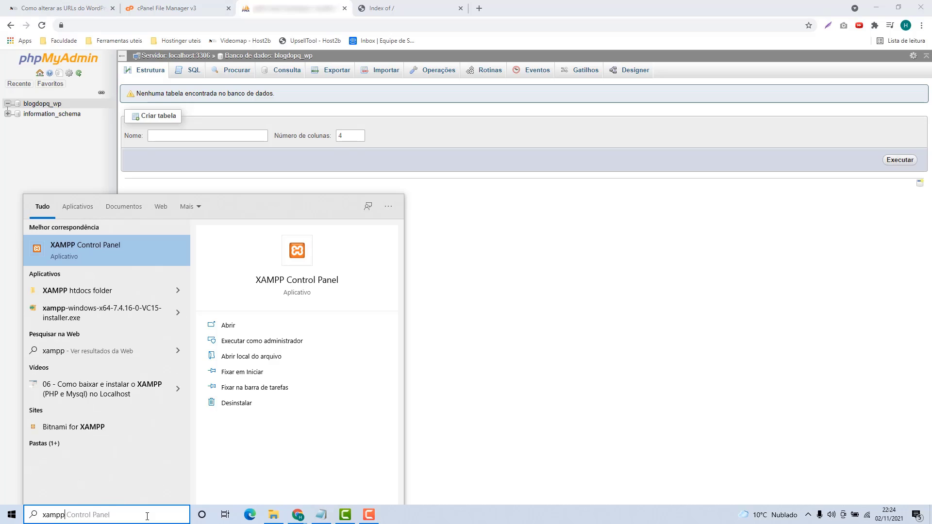
{"action": "key", "text": "Return"}
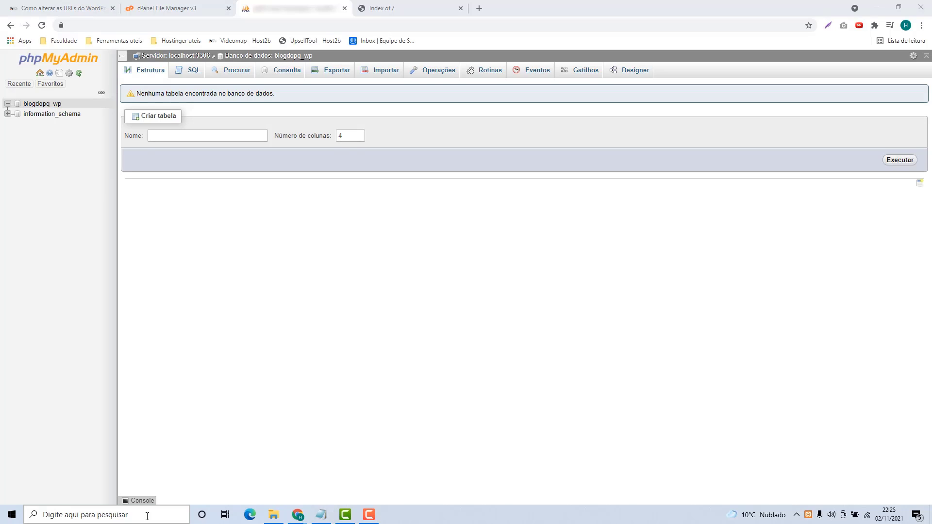
{"action": "left_click_drag", "start_coordinate": [242, 32], "coordinate": [505, 176]}
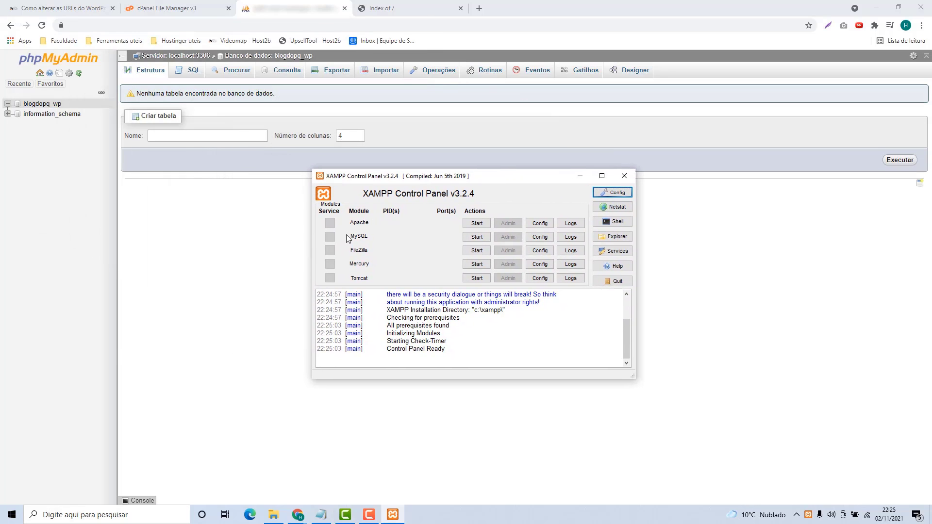
{"action": "left_click", "coordinate": [477, 224]}
{"action": "left_click", "coordinate": [467, 238]}
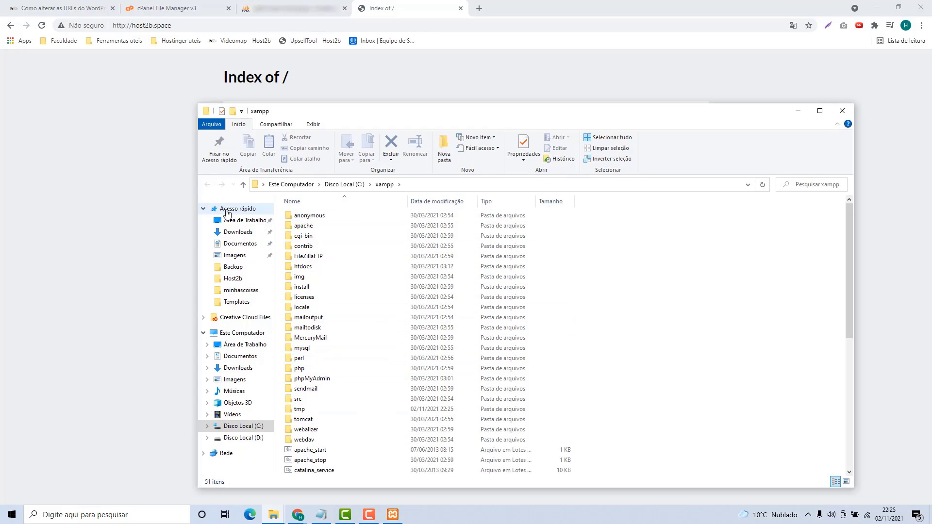
Open the local WordPress folder at C:\xampp\htdocs\wp in File Explorer.
{"action": "left_click", "coordinate": [244, 220]}
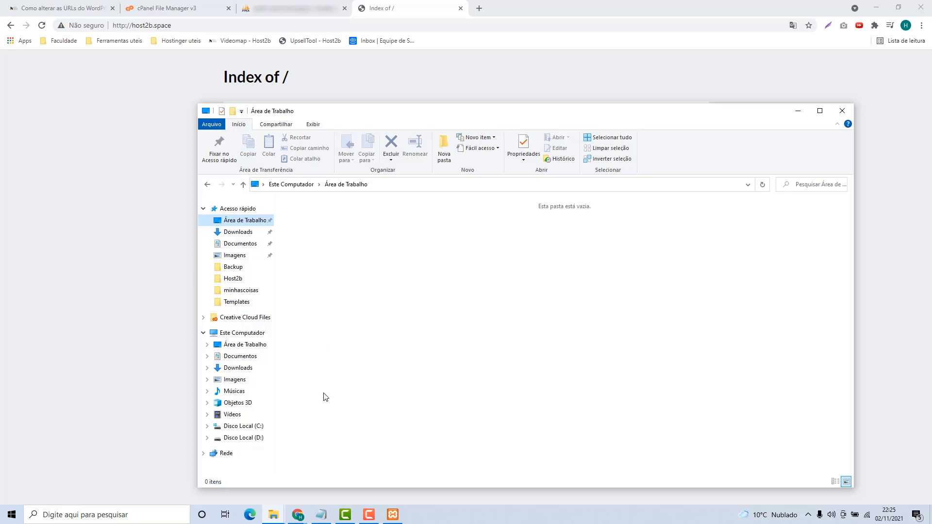
{"action": "left_click", "coordinate": [243, 429]}
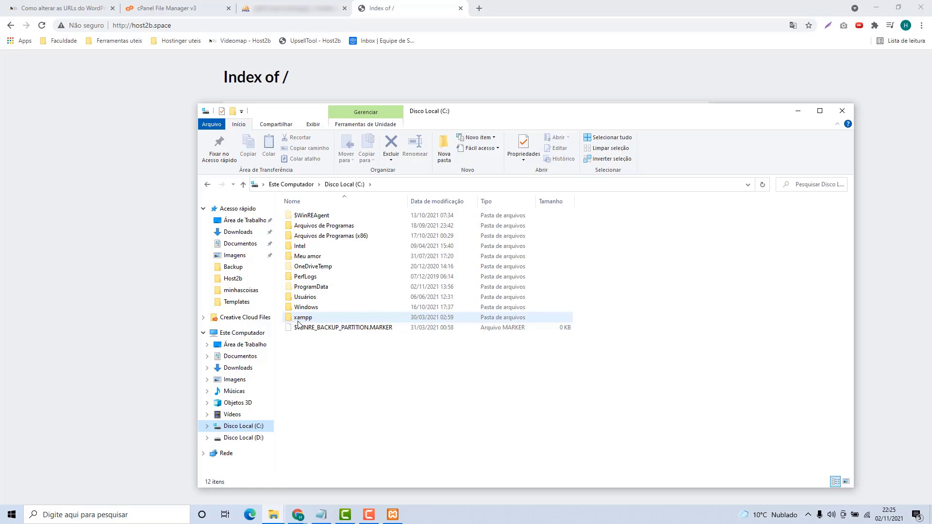
{"action": "double_click", "coordinate": [300, 319]}
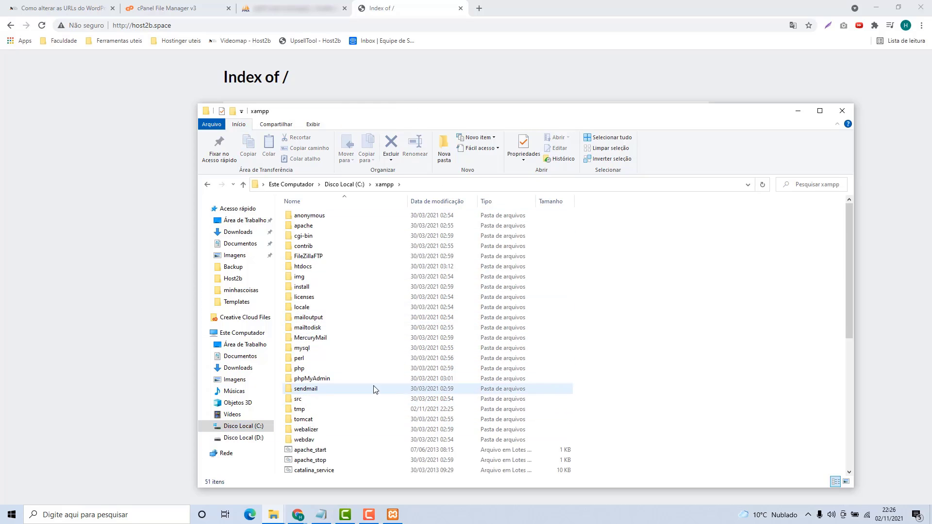
{"action": "double_click", "coordinate": [303, 267]}
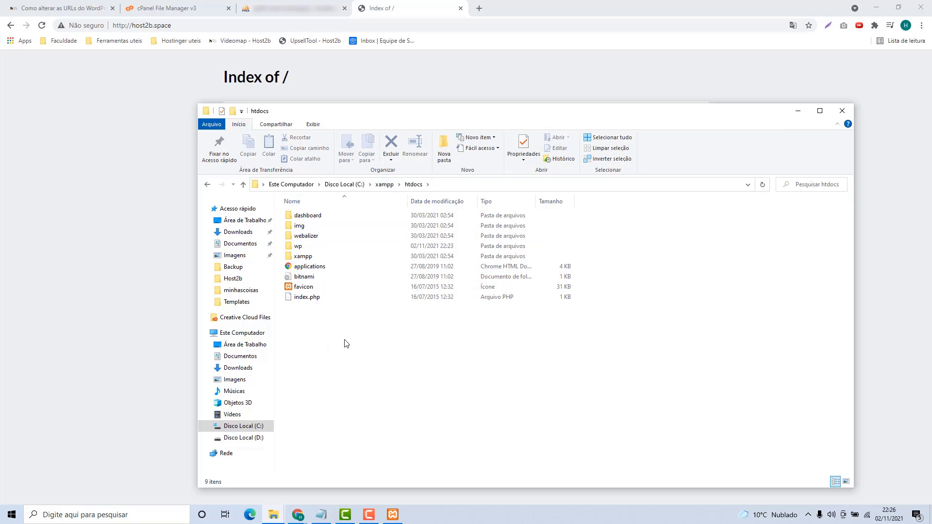
{"action": "double_click", "coordinate": [306, 249]}
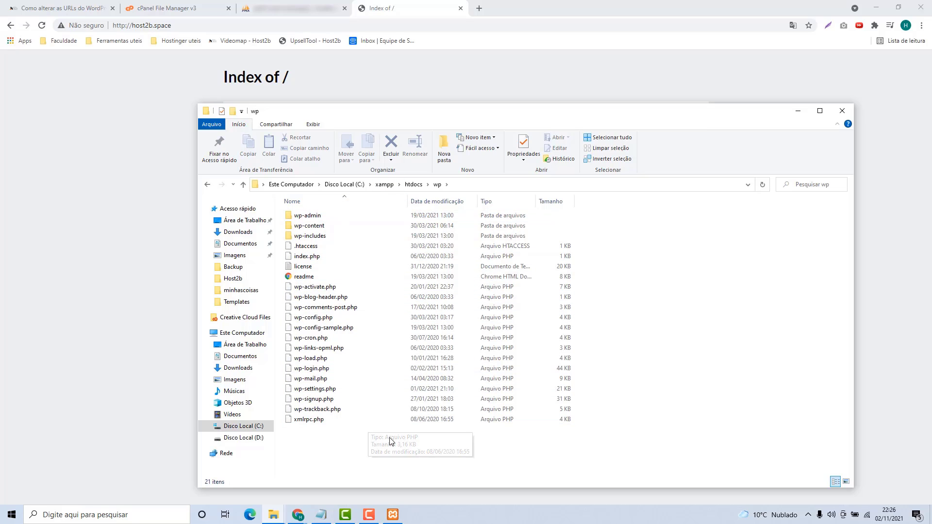
Compress all files and folders of the local WordPress site into a ZIP archive named wp.zip.
{"action": "left_click_drag", "start_coordinate": [388, 439], "coordinate": [325, 113]}
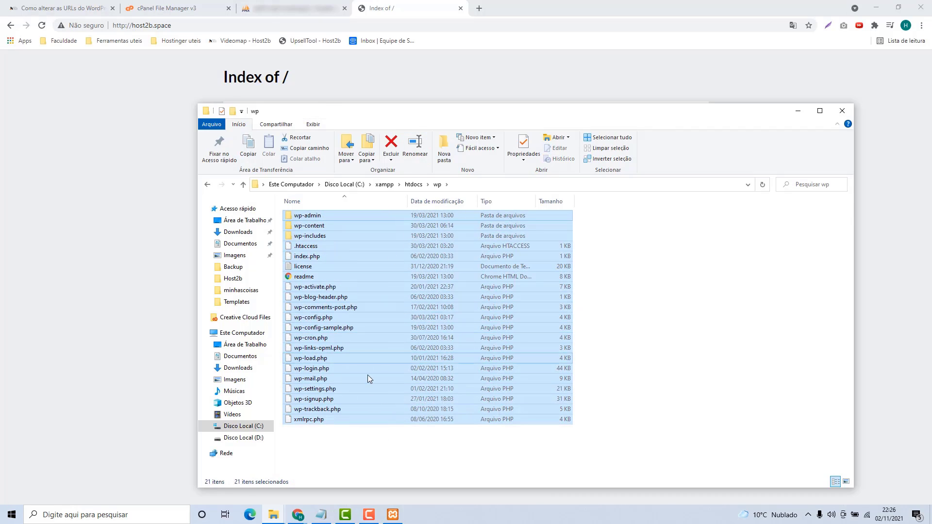
{"action": "left_click", "coordinate": [370, 439]}
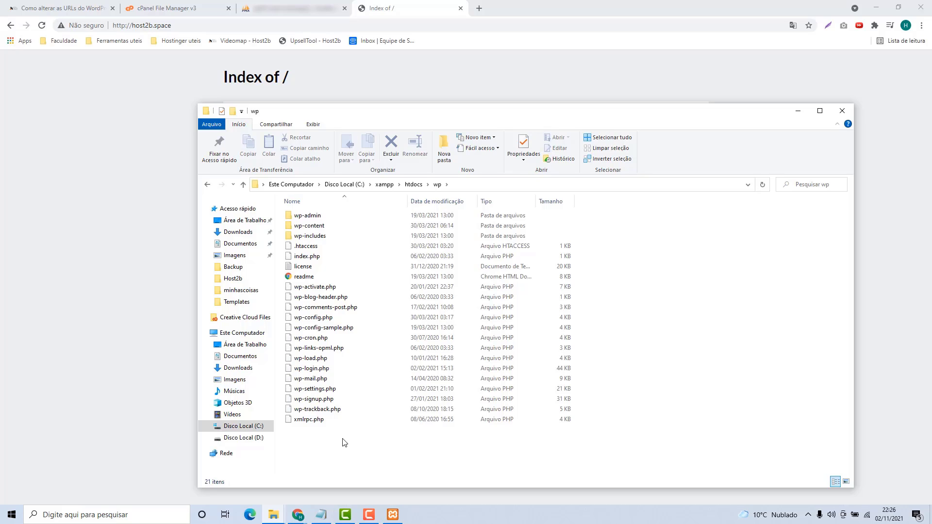
{"action": "left_click_drag", "start_coordinate": [342, 447], "coordinate": [326, 206]}
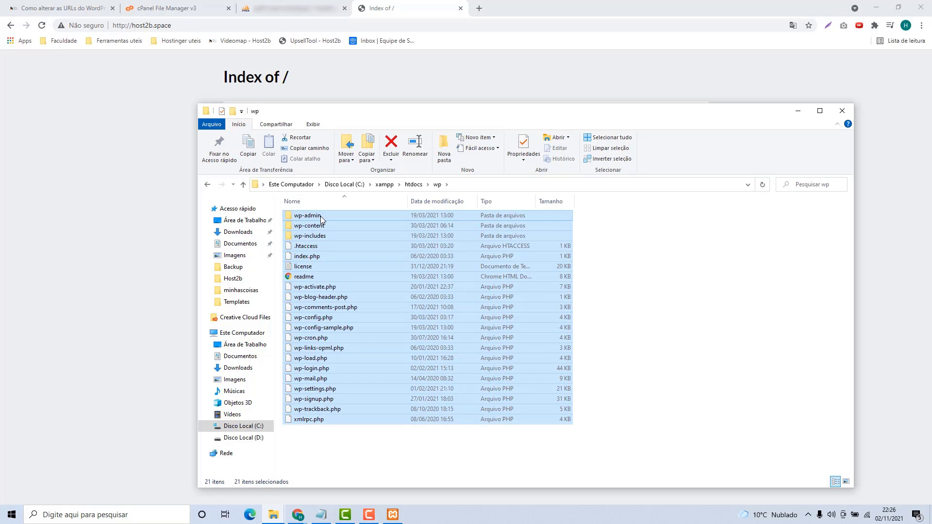
{"action": "right_click", "coordinate": [321, 217]}
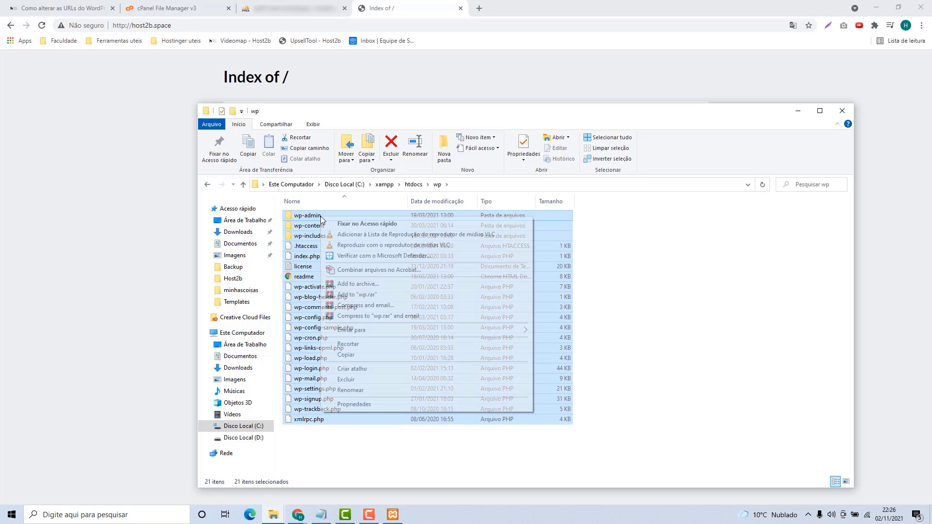
{"action": "left_click", "coordinate": [346, 284]}
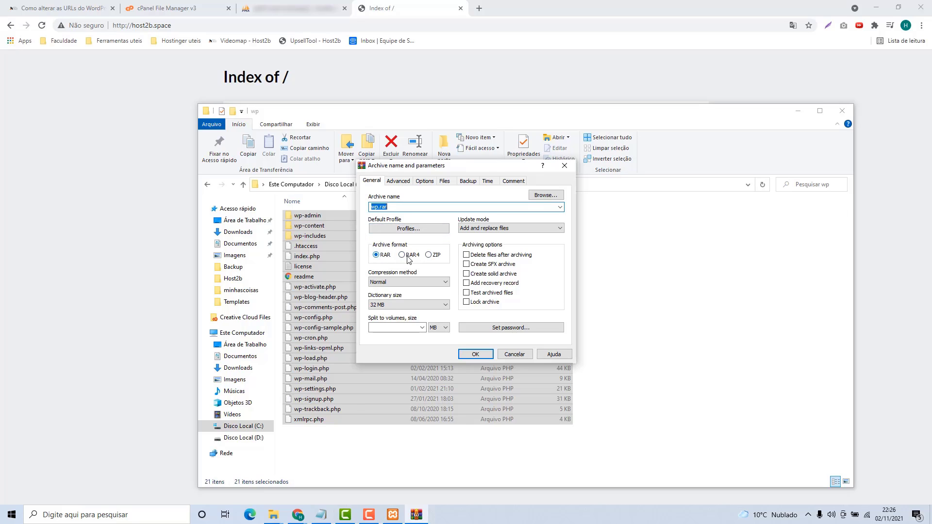
{"action": "left_click", "coordinate": [429, 255]}
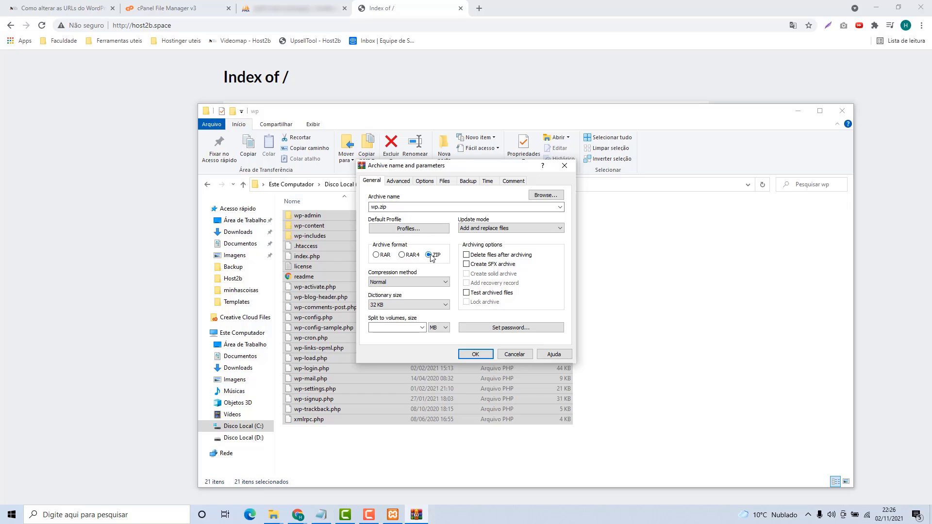
{"action": "left_click", "coordinate": [462, 355]}
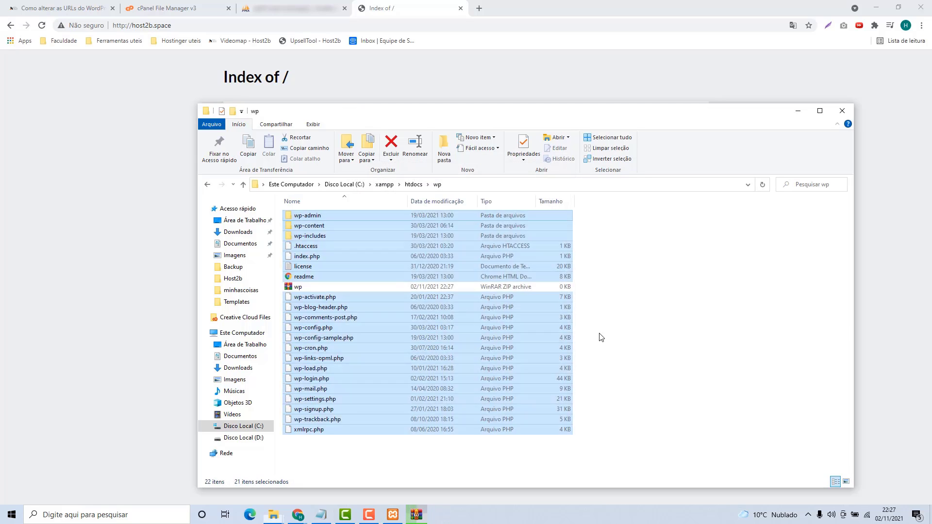
{"action": "left_click", "coordinate": [602, 330]}
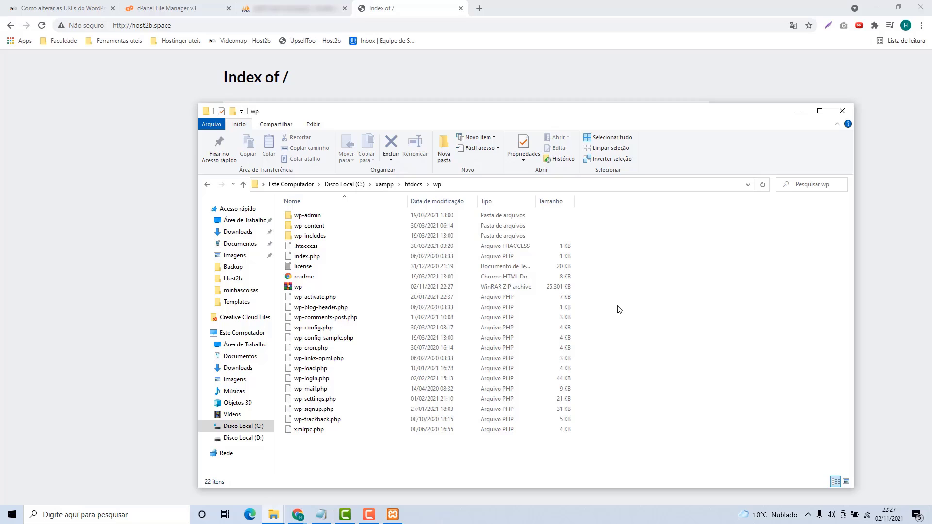
{"action": "left_click", "coordinate": [307, 288]}
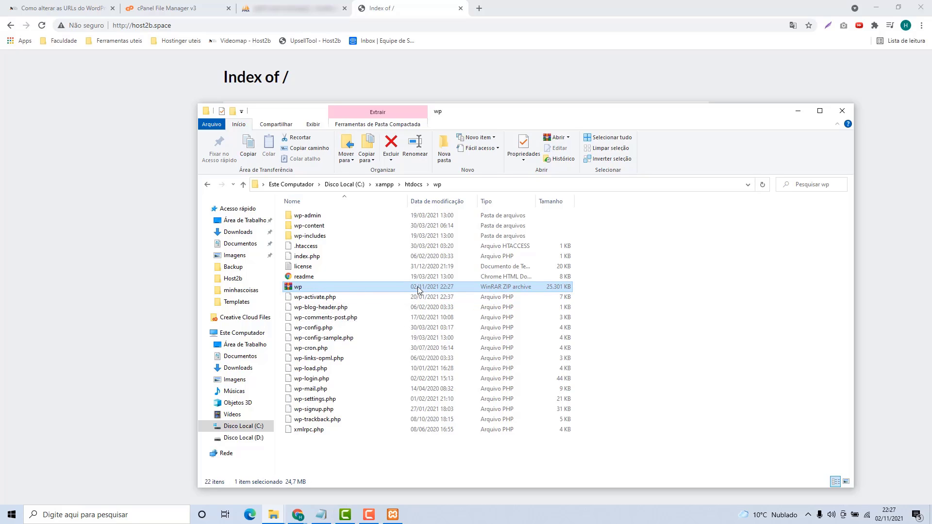
In the cPanel File Manager, upload the local wp.zip archive to public_html and return to that folder.
{"action": "left_click", "coordinate": [176, 13]}
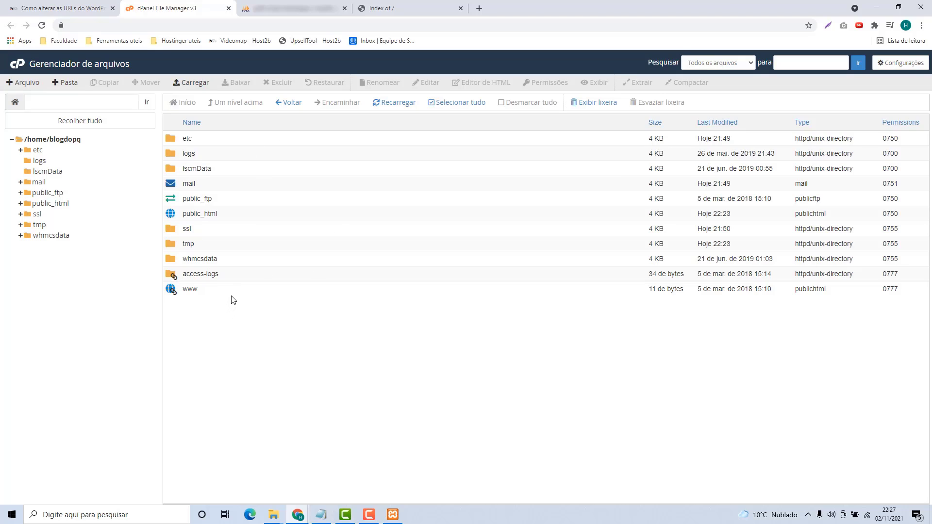
{"action": "double_click", "coordinate": [228, 218]}
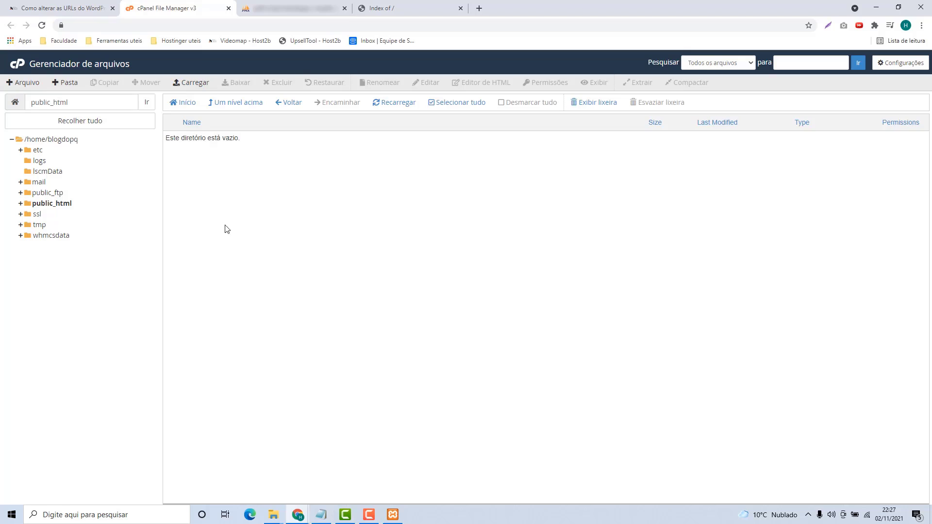
{"action": "left_click", "coordinate": [193, 85]}
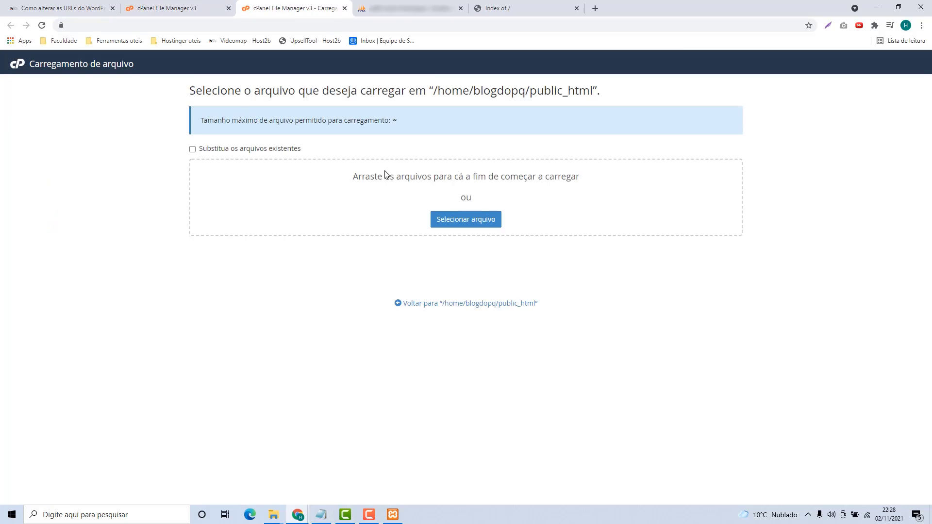
{"action": "left_click", "coordinate": [273, 513]}
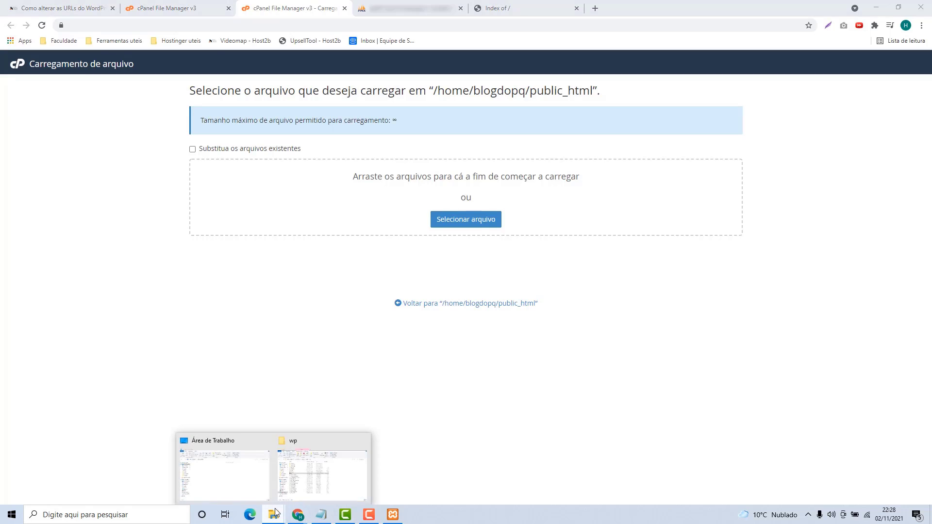
{"action": "left_click", "coordinate": [307, 489]}
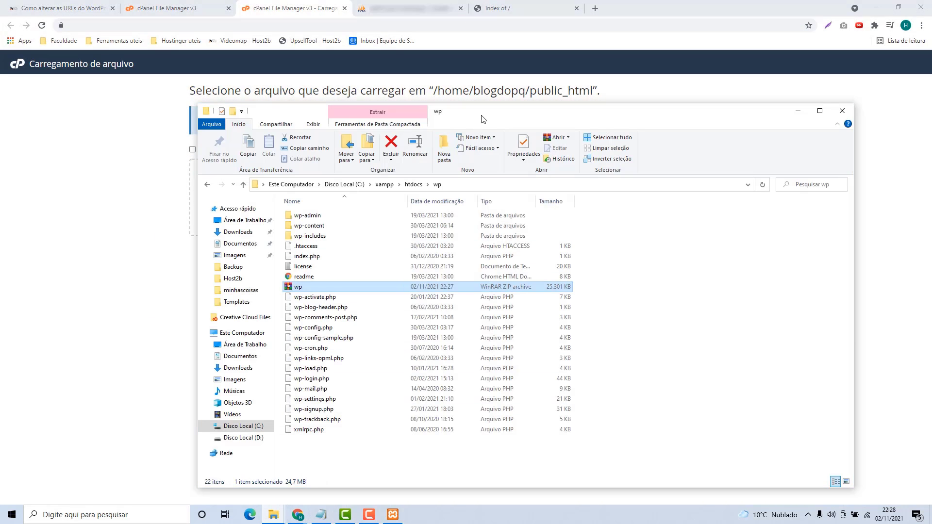
{"action": "left_click_drag", "start_coordinate": [481, 119], "coordinate": [468, 254]}
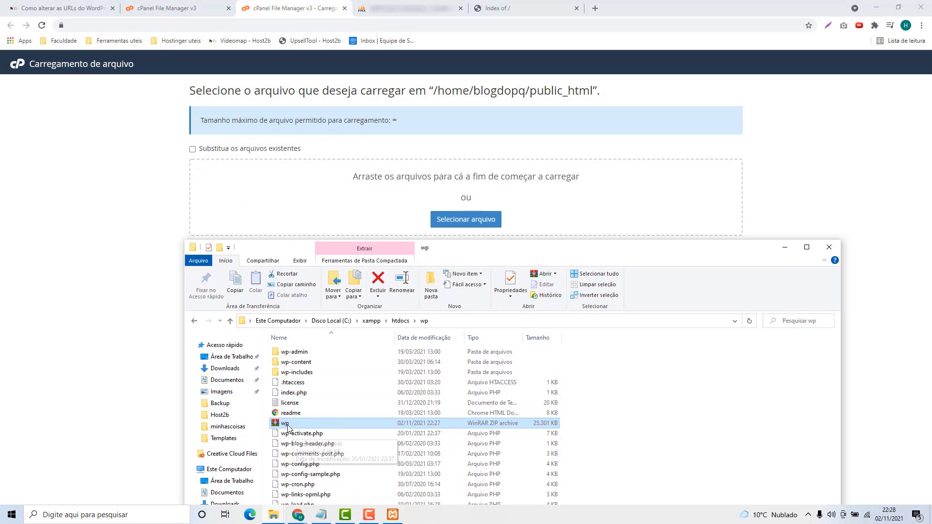
{"action": "left_click_drag", "start_coordinate": [289, 423], "coordinate": [469, 194]}
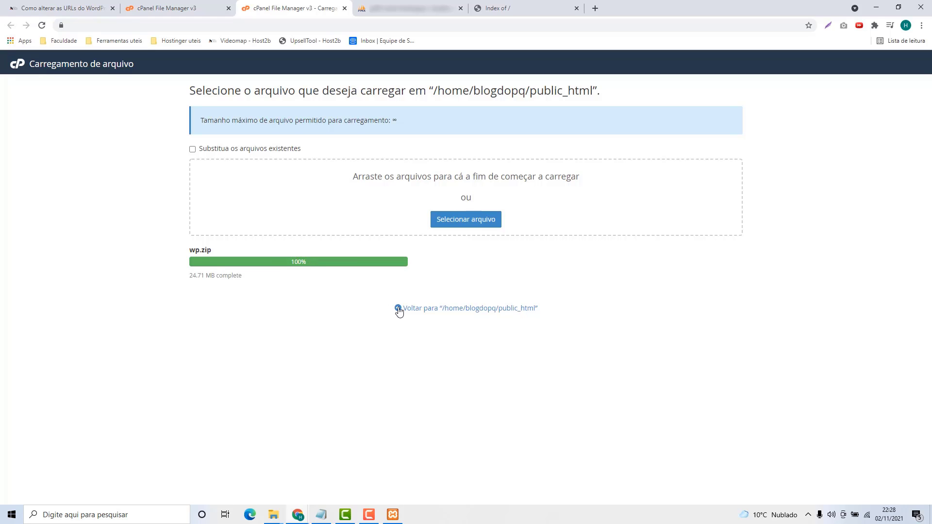
{"action": "left_click", "coordinate": [418, 311]}
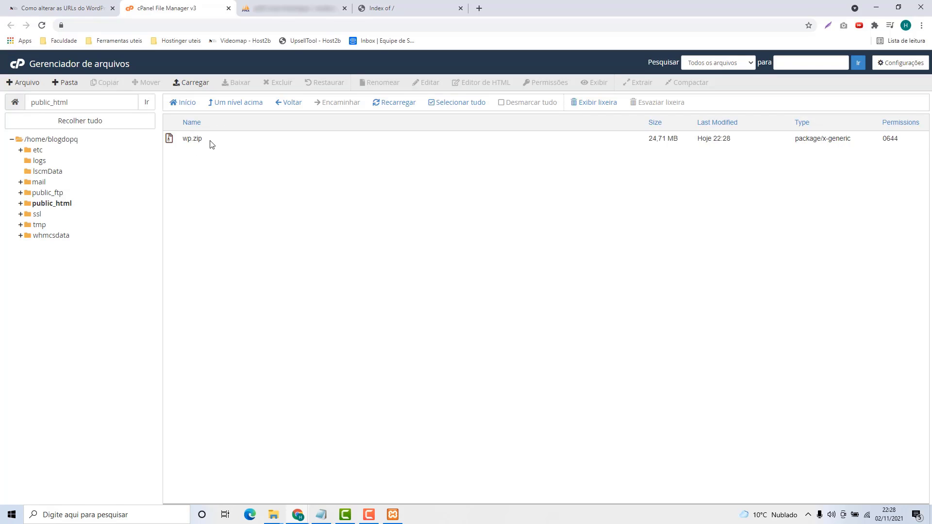
Extract wp.zip into /public_html and dismiss the extraction results.
{"action": "left_click", "coordinate": [219, 138]}
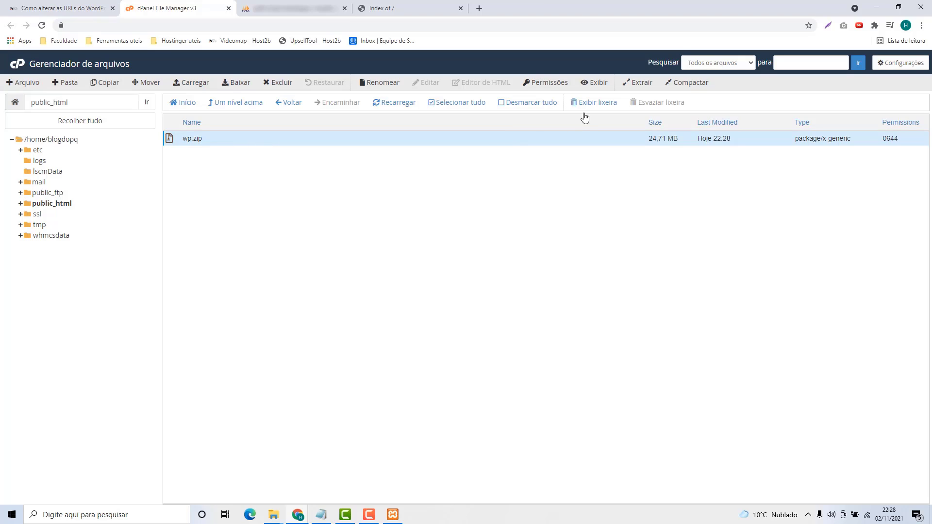
{"action": "left_click", "coordinate": [636, 83]}
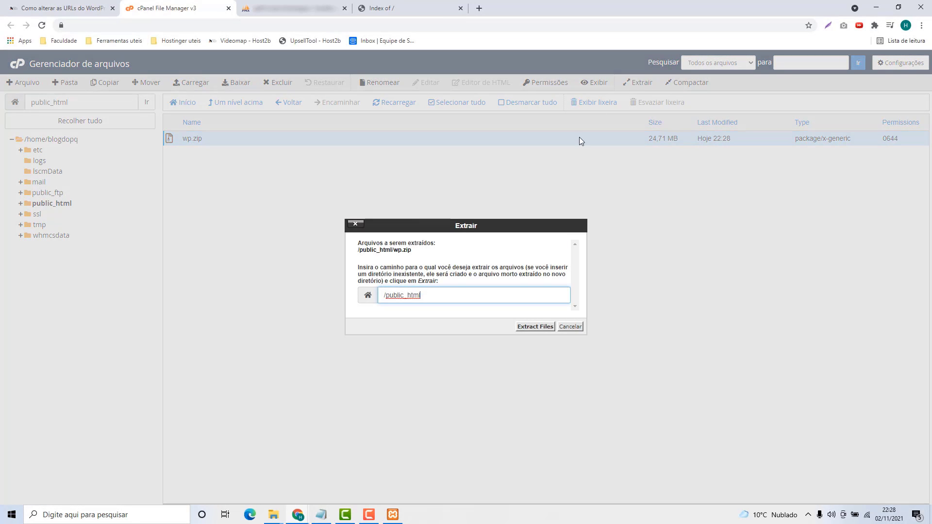
{"action": "left_click", "coordinate": [534, 329]}
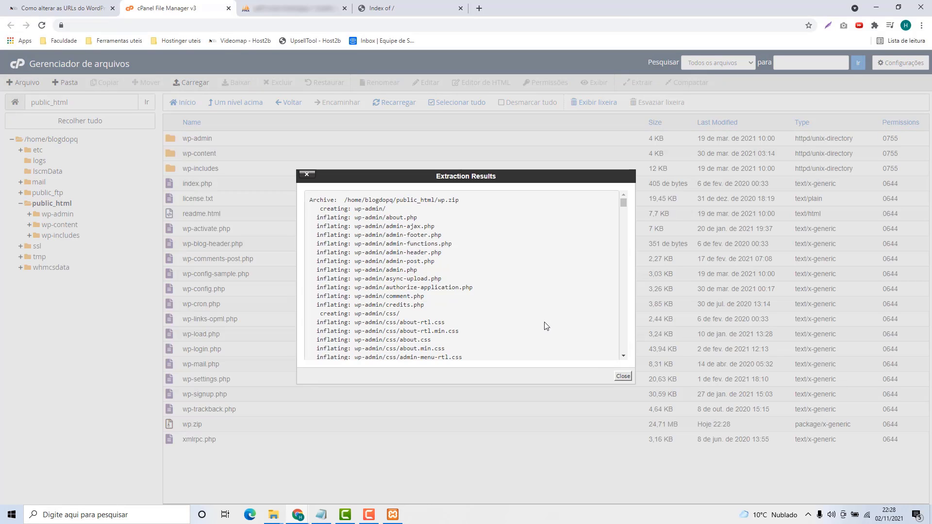
{"action": "left_click", "coordinate": [624, 377]}
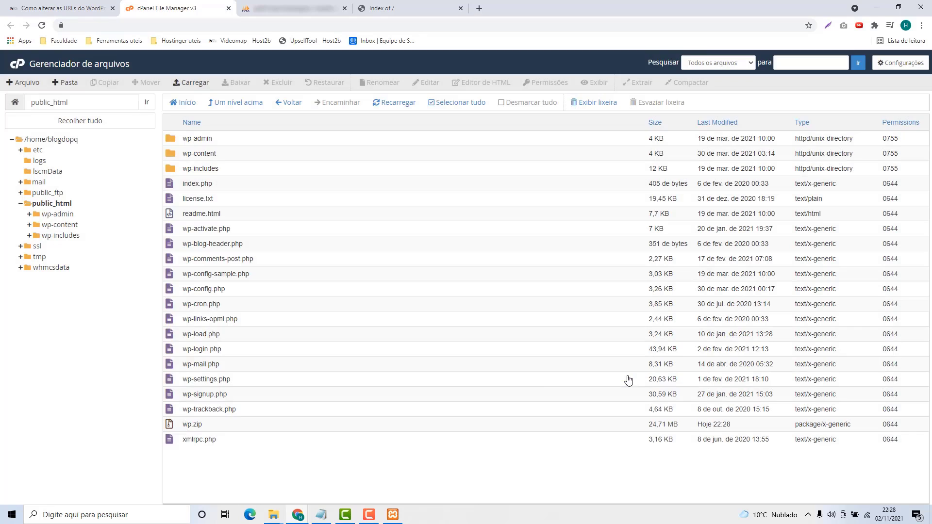
Permanently delete wp.zip from public_html, bypassing the trash.
{"action": "left_click", "coordinate": [206, 425]}
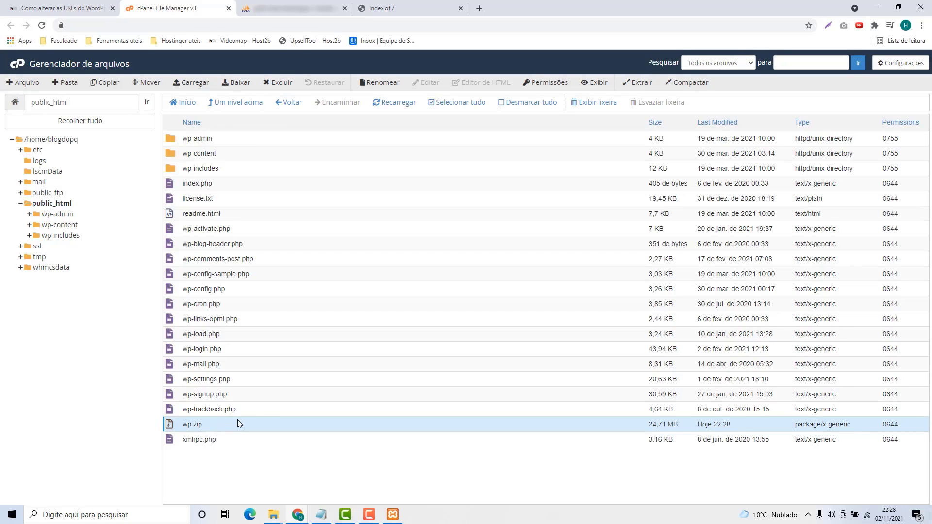
{"action": "left_click", "coordinate": [275, 83]}
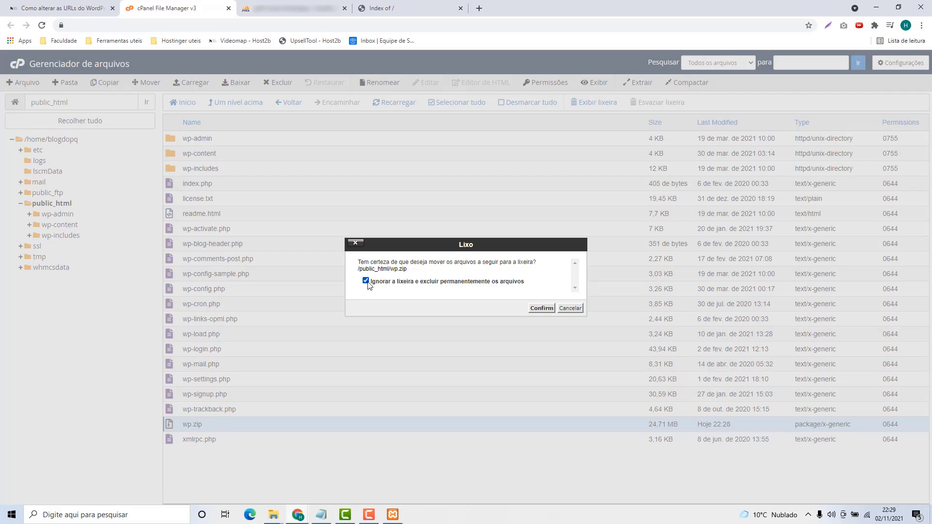
{"action": "left_click", "coordinate": [541, 308]}
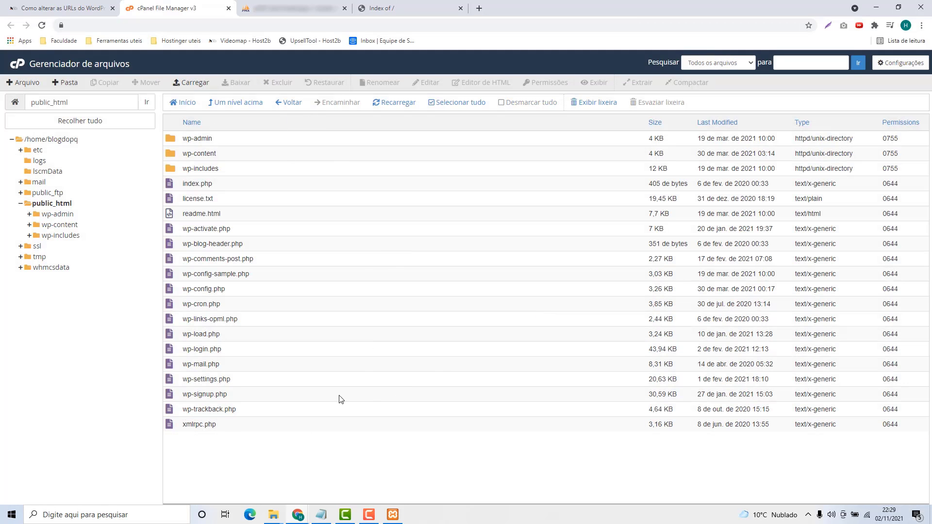
{"action": "left_click", "coordinate": [395, 10]}
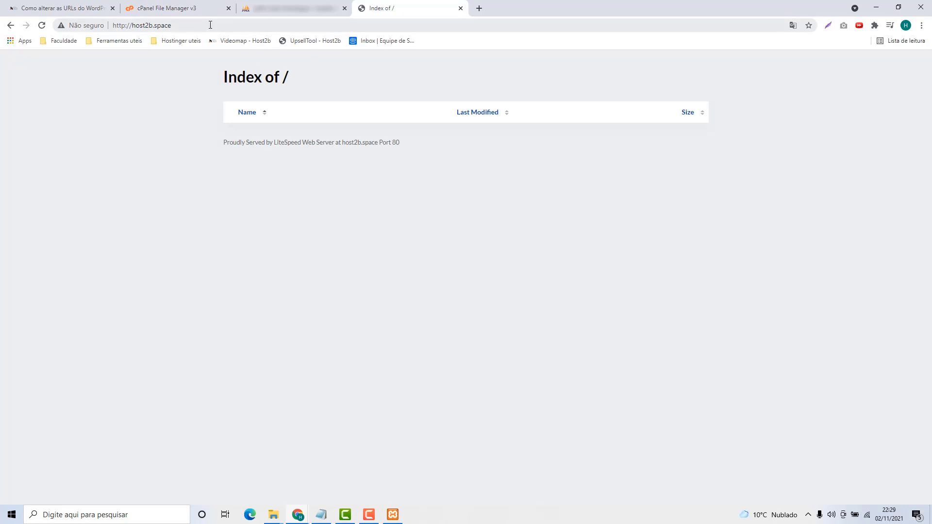
{"action": "left_click", "coordinate": [210, 25]}
{"action": "key", "text": "Return"}
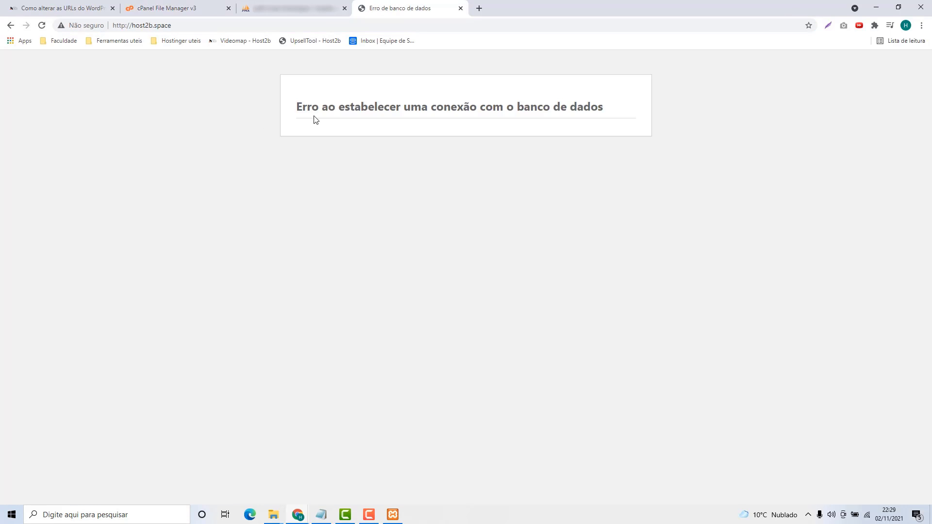
{"action": "left_click_drag", "start_coordinate": [297, 107], "coordinate": [619, 106]}
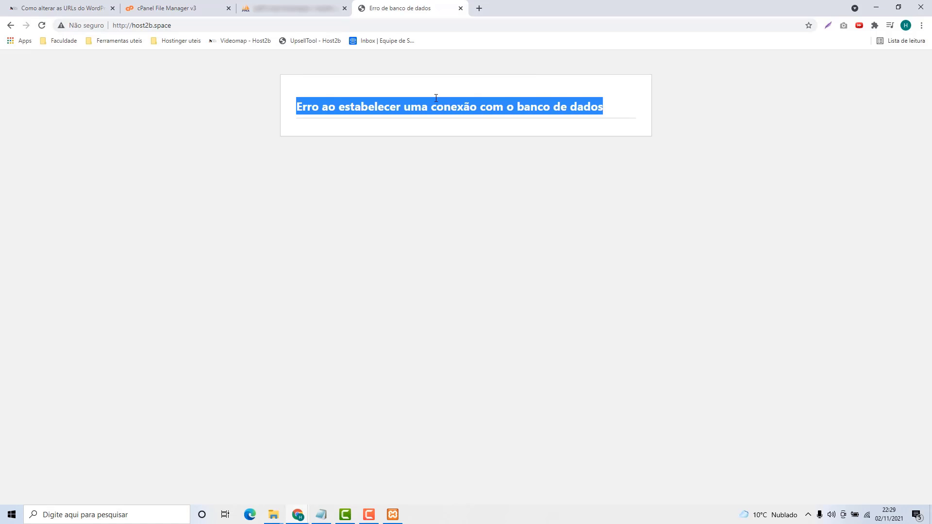
Open the local phpMyAdmin from the XAMPP Control Panel's MySQL module and open the wordpress database.
{"action": "left_click", "coordinate": [197, 8]}
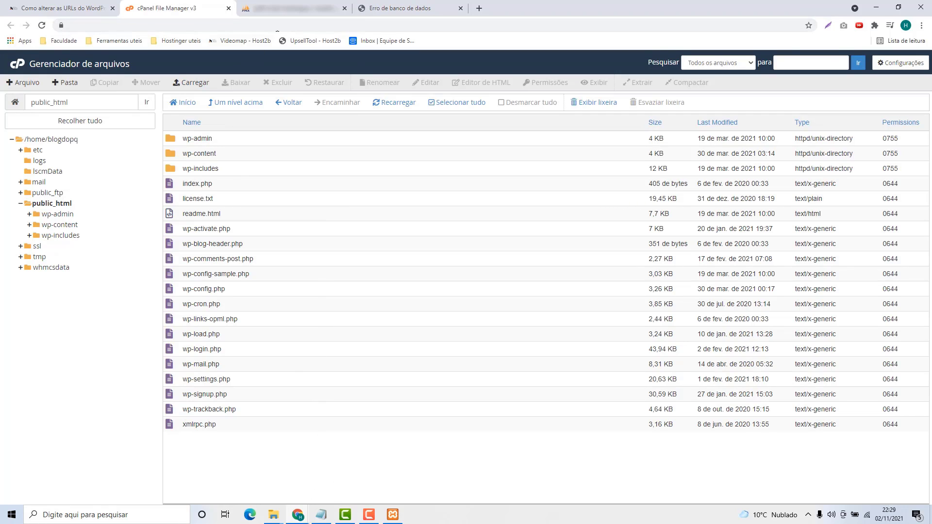
{"action": "left_click", "coordinate": [290, 17]}
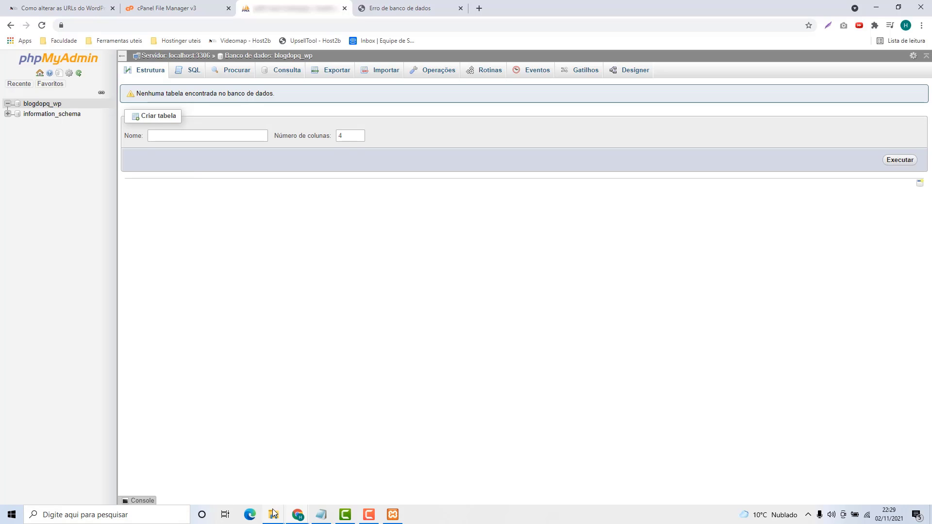
{"action": "left_click", "coordinate": [393, 516]}
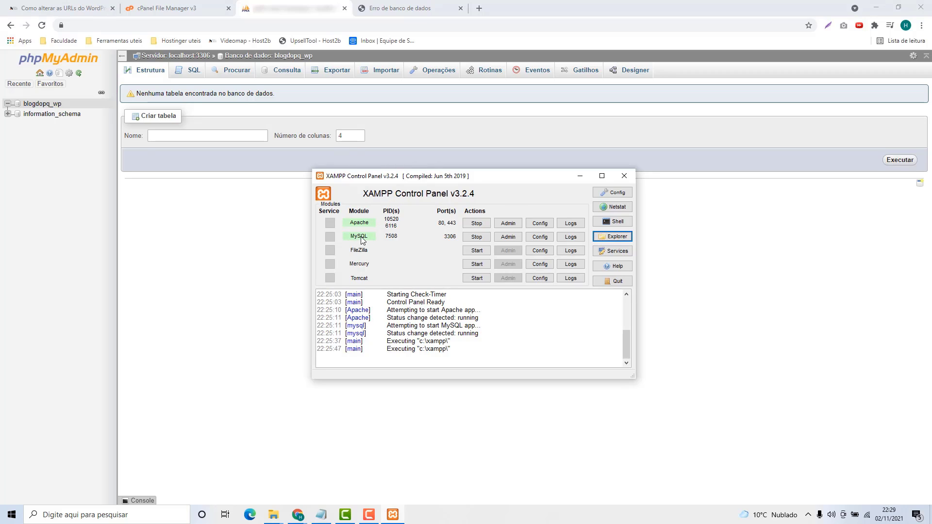
{"action": "left_click", "coordinate": [507, 237]}
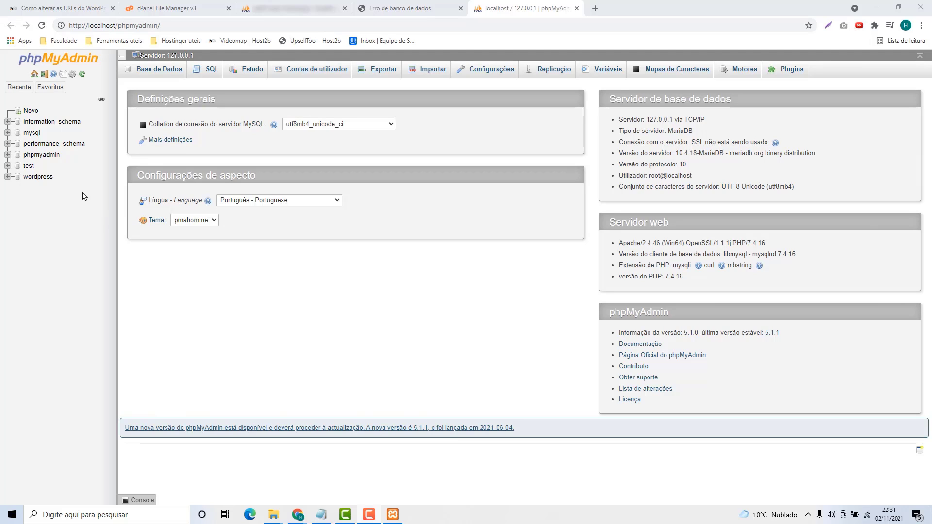
{"action": "left_click", "coordinate": [39, 178]}
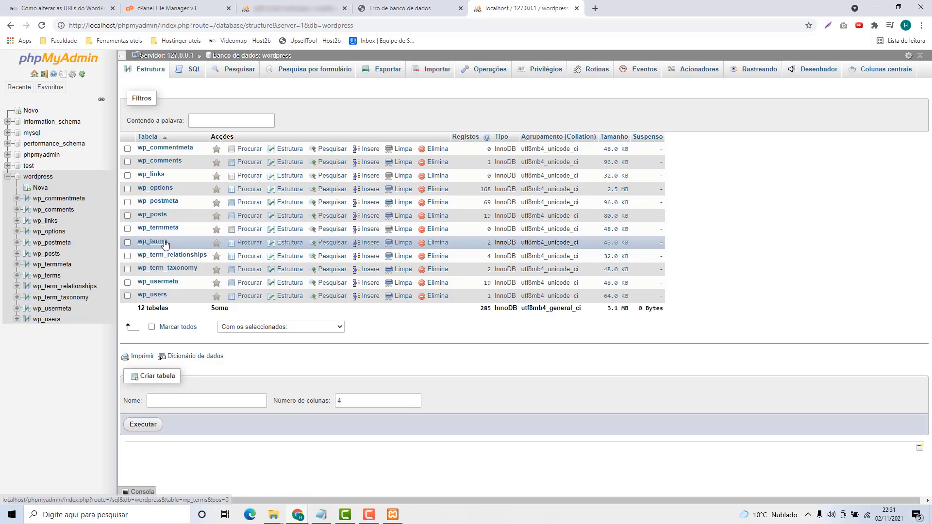
Compare with the hosting database blogdopq_wp, and export the local wordpress database with the quick method in SQL format.
{"action": "left_click", "coordinate": [292, 8]}
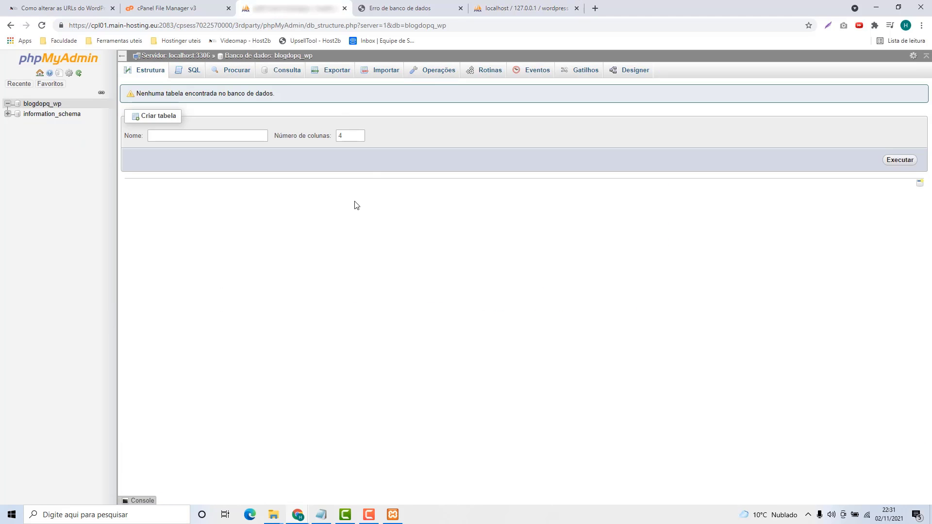
{"action": "left_click", "coordinate": [543, 10]}
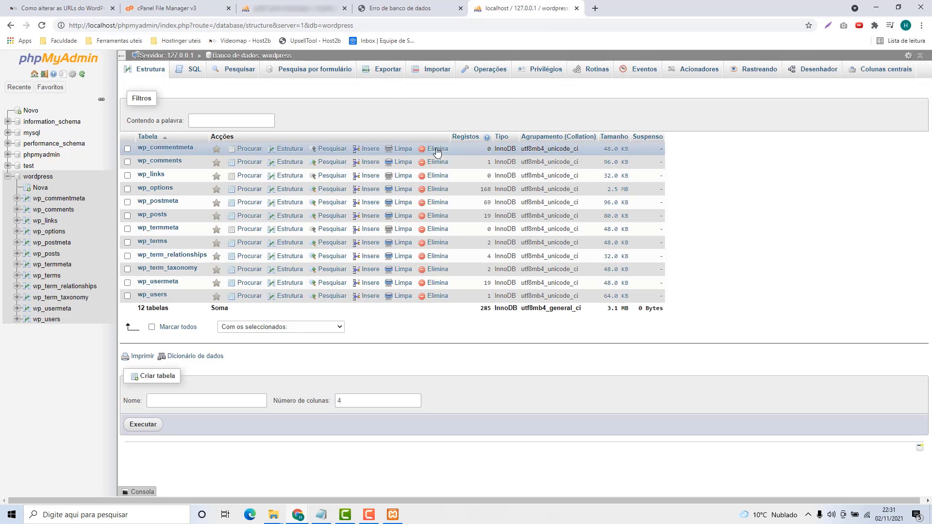
{"action": "left_click", "coordinate": [388, 74]}
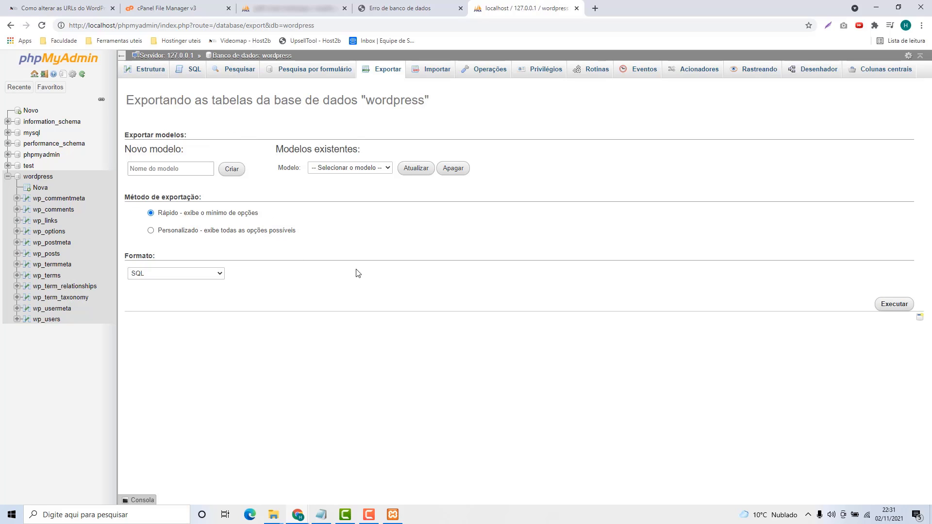
{"action": "left_click", "coordinate": [888, 304]}
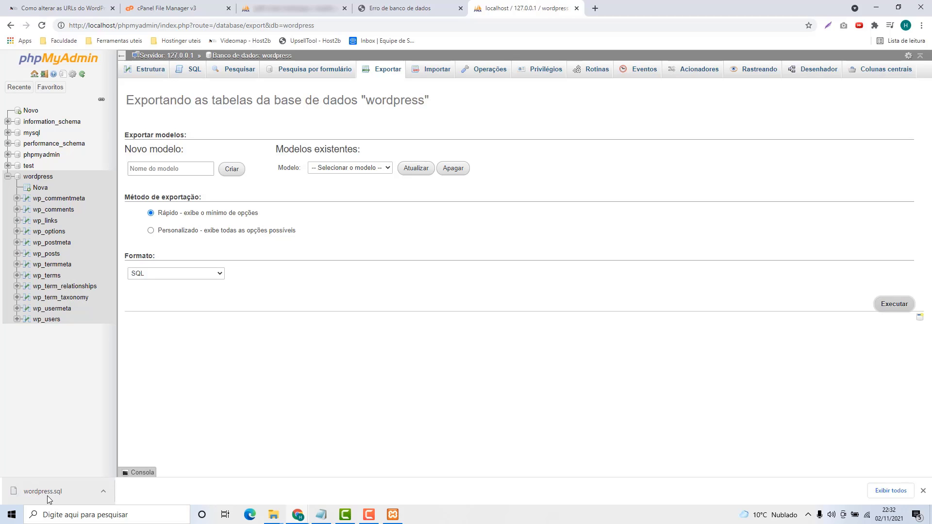
In the hosting phpMyAdmin, import wordpress.sql from Downloads into the blogdopq_wp database in SQL format.
{"action": "left_click", "coordinate": [291, 10]}
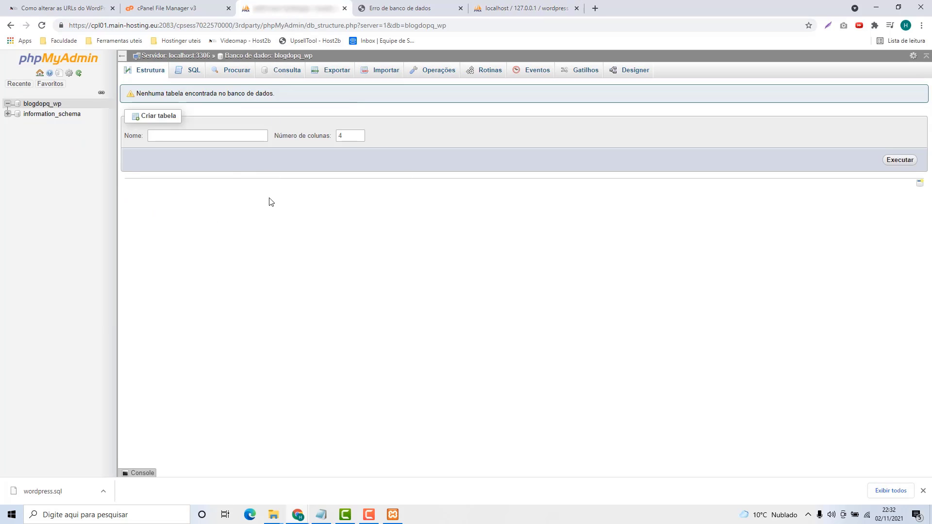
{"action": "left_click", "coordinate": [387, 75]}
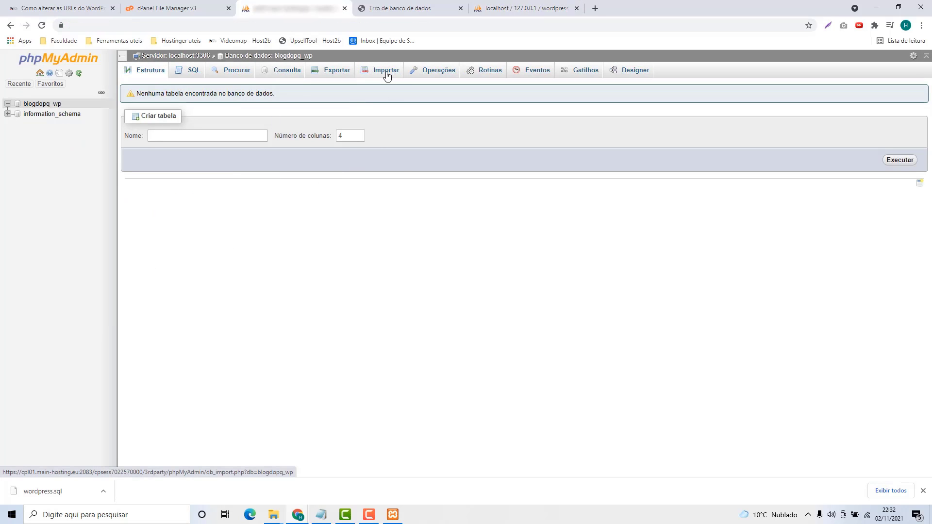
{"action": "left_click", "coordinate": [380, 74]}
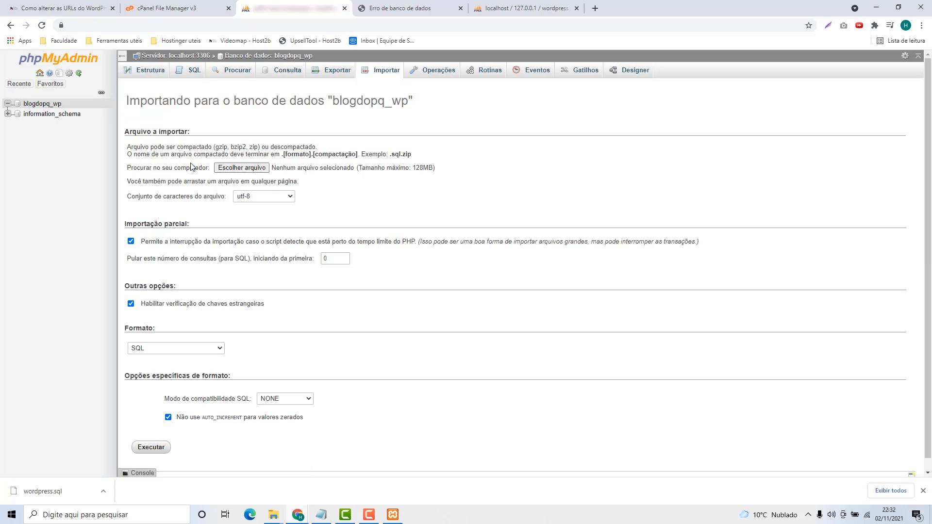
{"action": "left_click", "coordinate": [243, 168]}
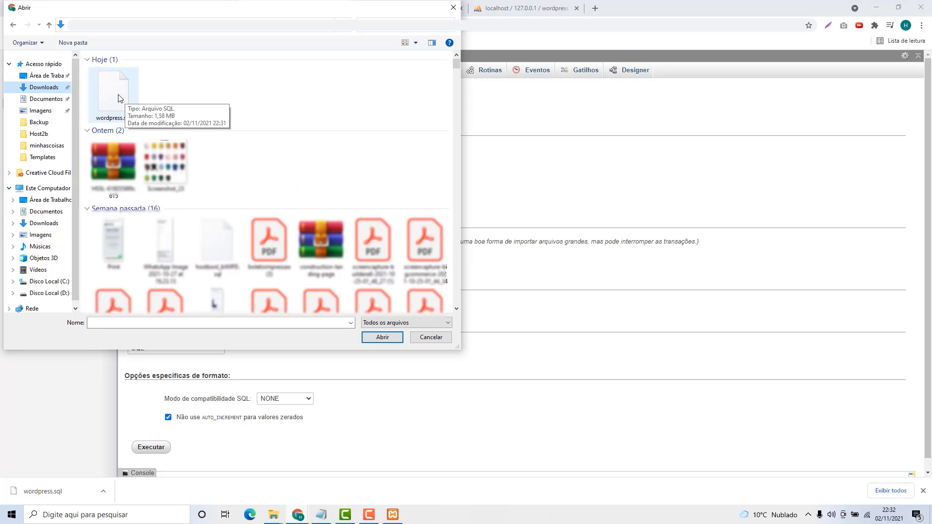
{"action": "double_click", "coordinate": [116, 95]}
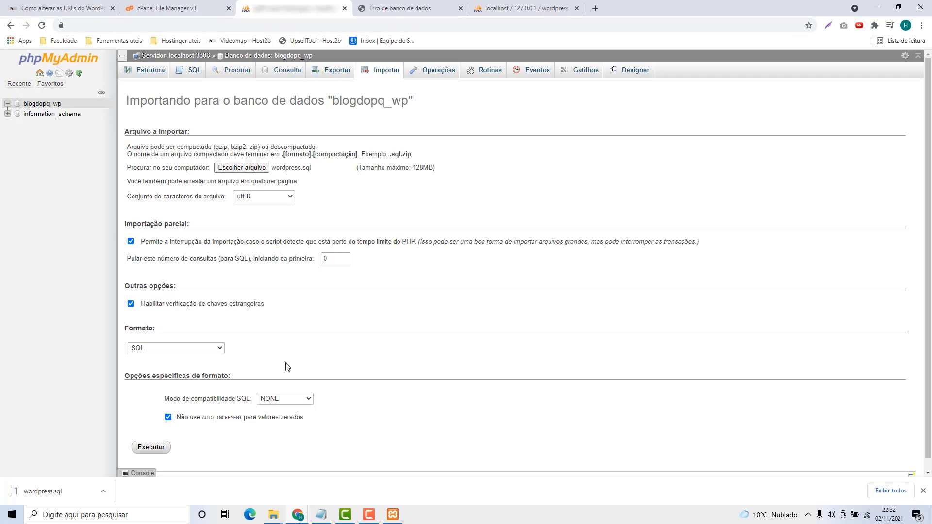
{"action": "scroll", "coordinate": [228, 403], "scroll_direction": "down", "scroll_amount": 1}
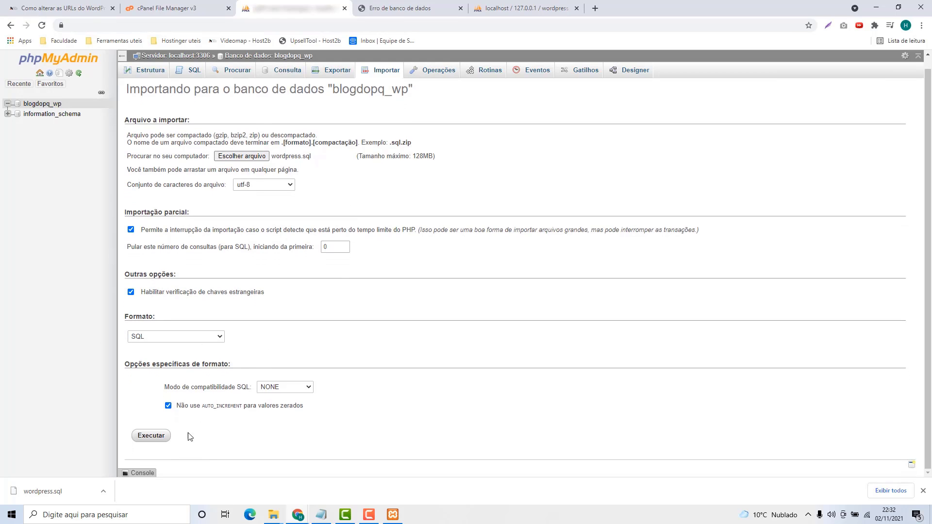
{"action": "left_click", "coordinate": [150, 435]}
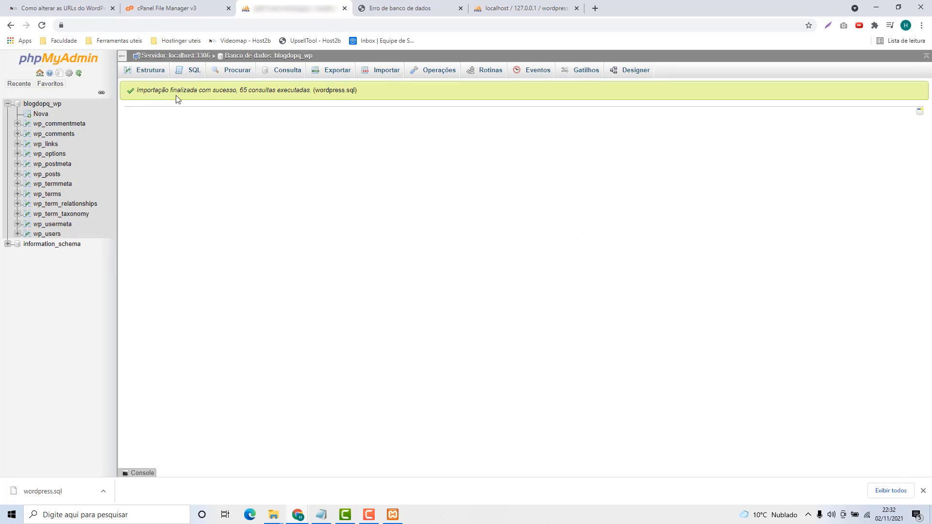
List the tables of blogdopq_wp and open wp_options to check the siteurl and home values.
{"action": "left_click", "coordinate": [51, 105]}
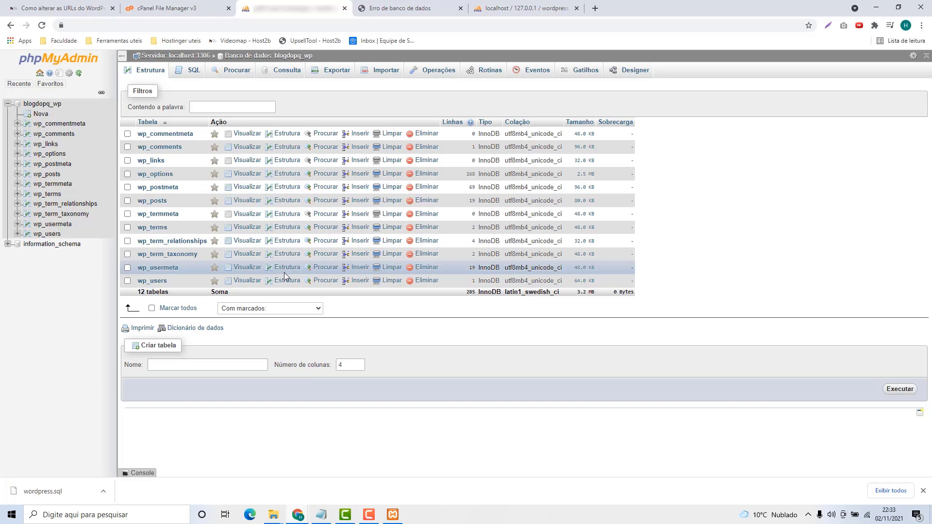
{"action": "left_click", "coordinate": [922, 490]}
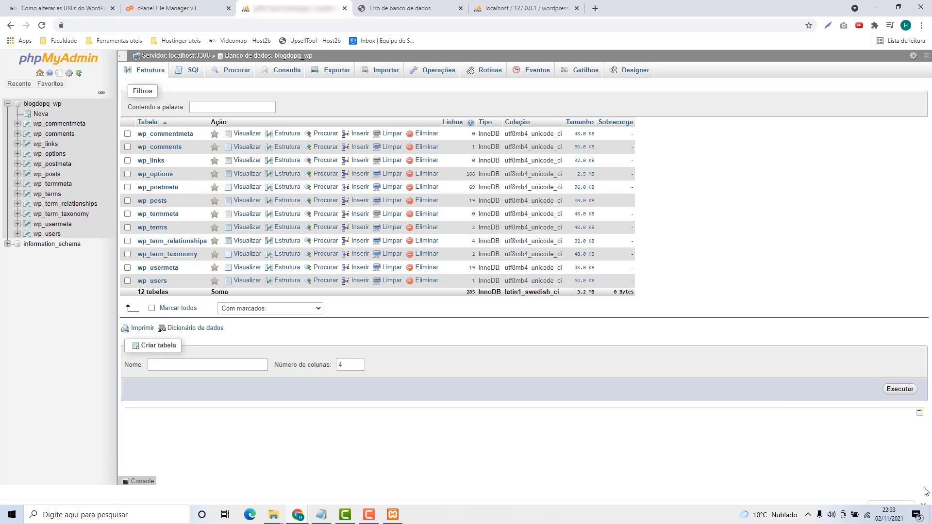
{"action": "left_click", "coordinate": [147, 175]}
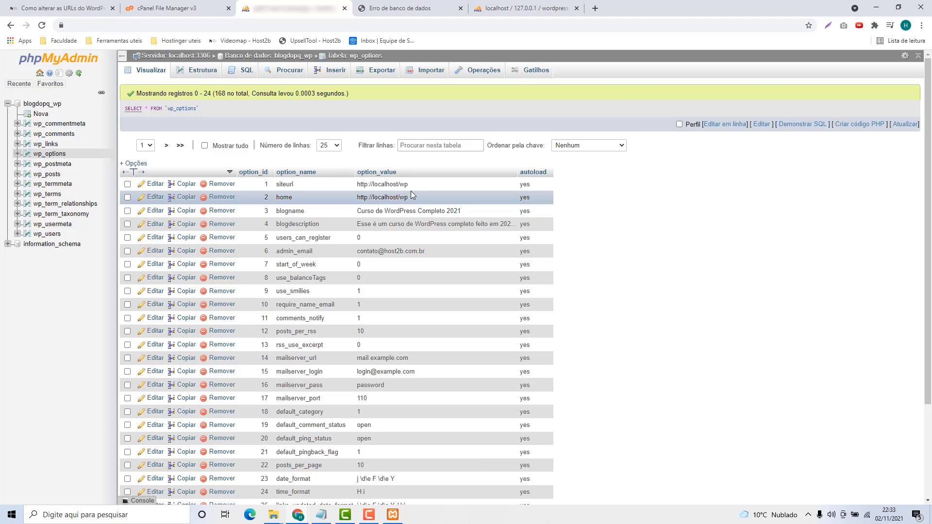
Copy both UPDATE wp_posts statements from the host2b article "Como alterar as URLs do WordPress".
{"action": "left_click", "coordinate": [60, 9]}
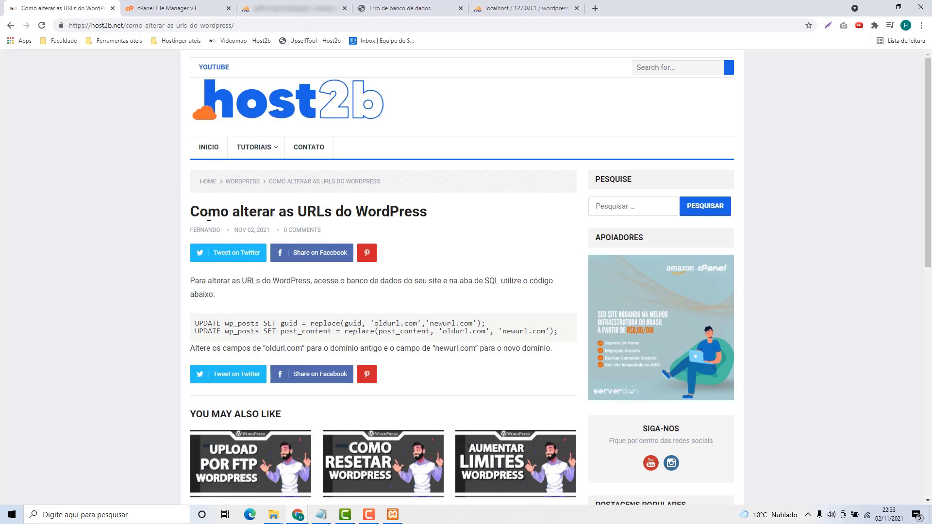
{"action": "scroll", "coordinate": [276, 289], "scroll_direction": "down", "scroll_amount": 1}
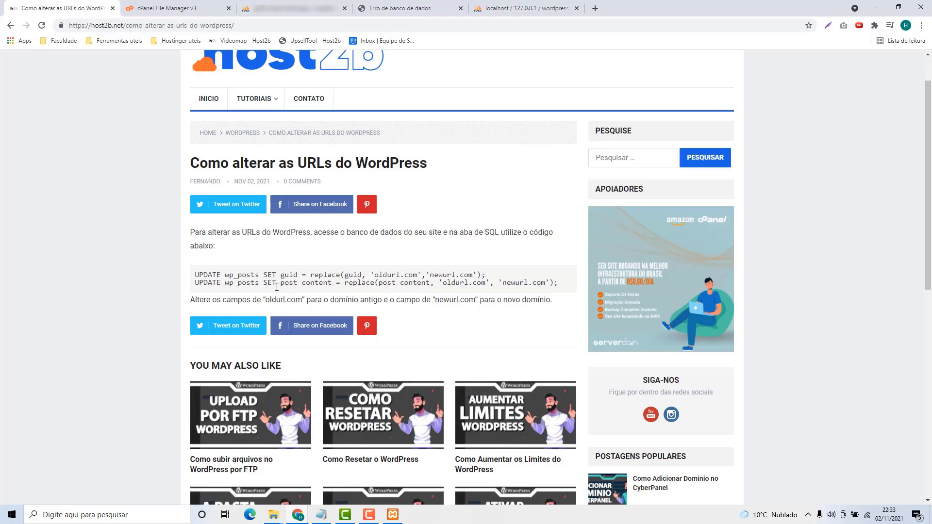
{"action": "double_click", "coordinate": [204, 274]}
{"action": "left_click", "coordinate": [202, 274]}
{"action": "left_click_drag", "start_coordinate": [195, 274], "coordinate": [566, 286]}
{"action": "key", "text": "ctrl+c"}
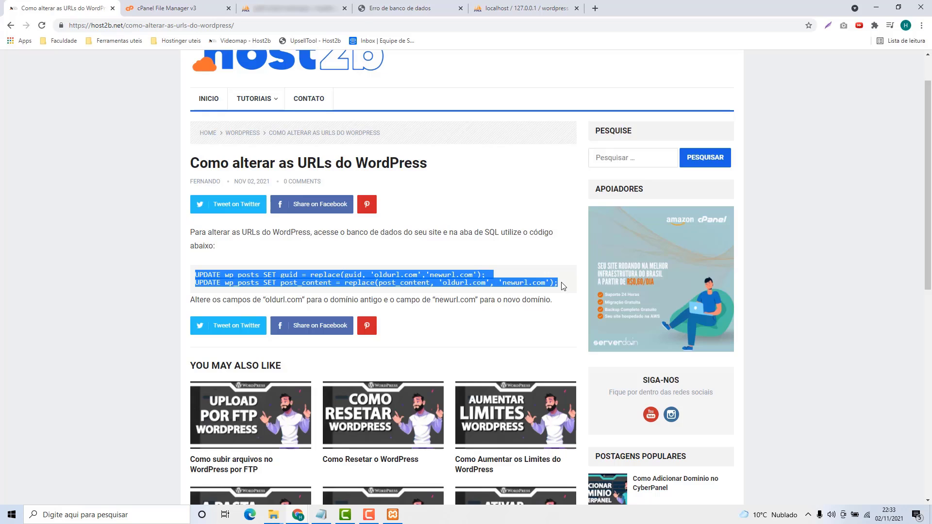
Open the SQL query editor for wp_options in a new browser tab and replace the default query with the copied UPDATE statements.
{"action": "left_click", "coordinate": [299, 11]}
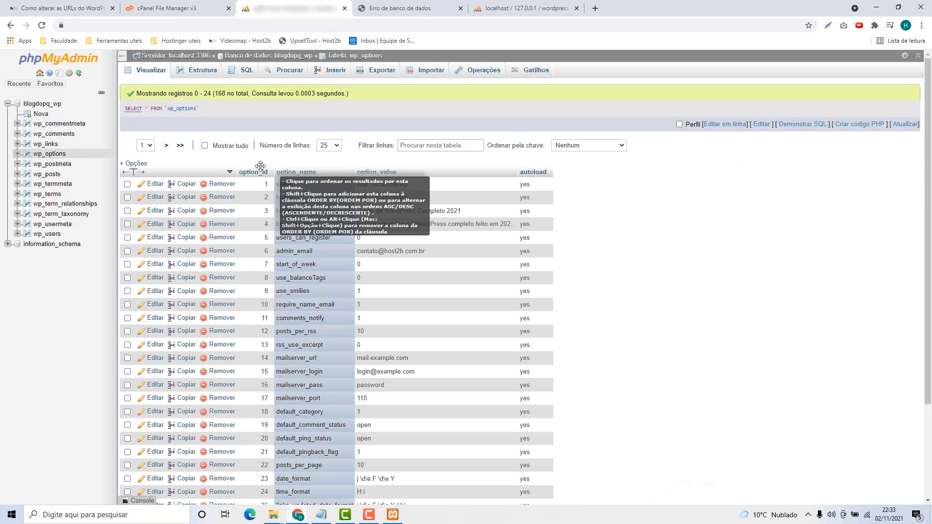
{"action": "middle_click", "coordinate": [247, 72]}
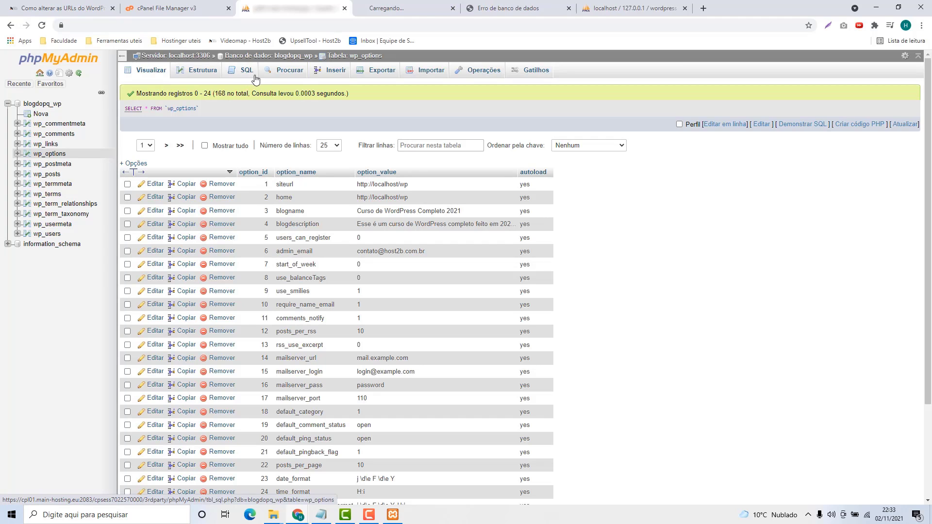
{"action": "left_click", "coordinate": [398, 8]}
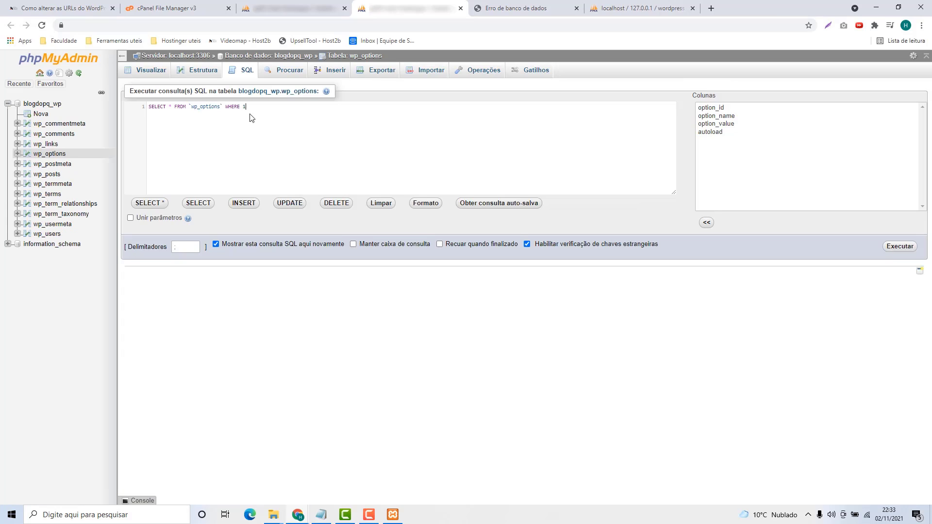
{"action": "left_click_drag", "start_coordinate": [260, 106], "coordinate": [147, 107]}
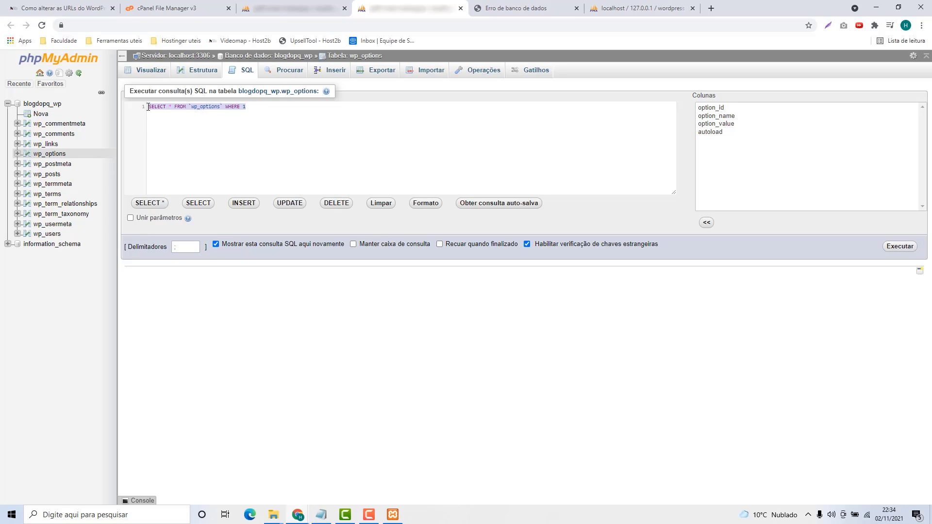
{"action": "key", "text": "BackSpace"}
{"action": "key", "text": "ctrl+v"}
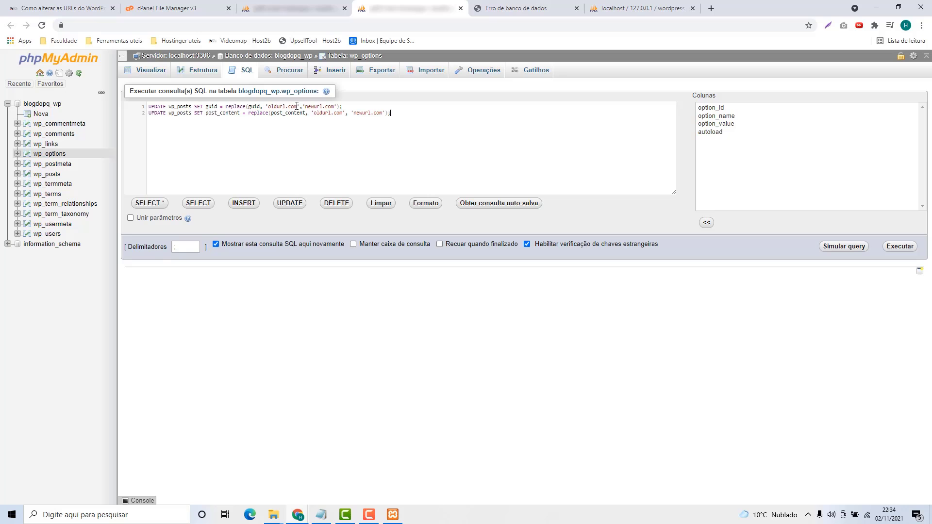
Check the siteurl in wp_options and replace oldurl.com with localhost/wp in the first UPDATE statement, for guid.
{"action": "left_click_drag", "start_coordinate": [298, 106], "coordinate": [267, 106]}
{"action": "left_click", "coordinate": [287, 4]}
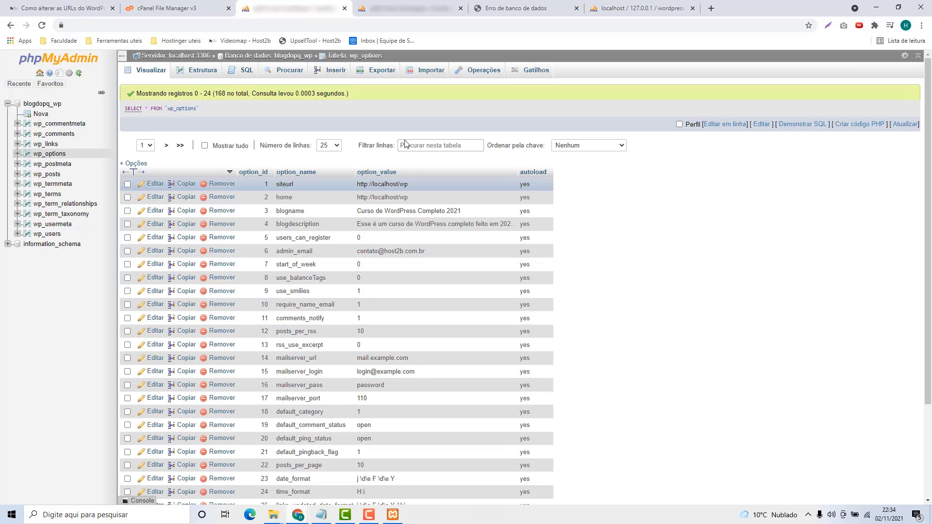
{"action": "left_click", "coordinate": [389, 7]}
{"action": "left_click", "coordinate": [298, 107]}
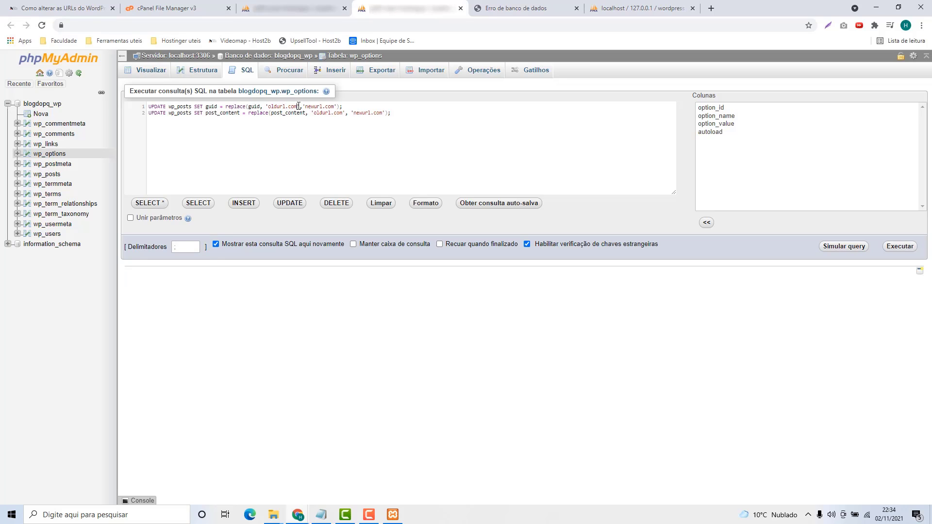
{"action": "left_click_drag", "start_coordinate": [297, 106], "coordinate": [270, 106]}
{"action": "left_click", "coordinate": [284, 8]}
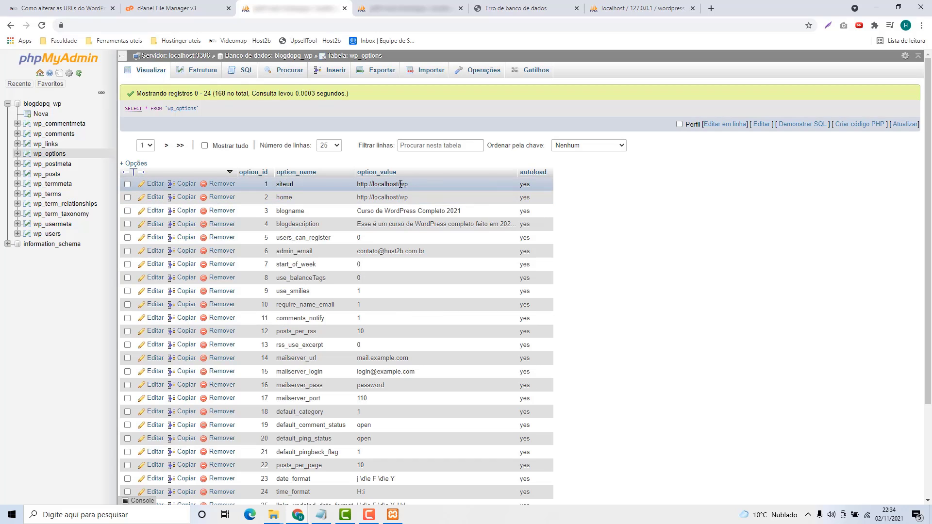
{"action": "left_click", "coordinate": [410, 9]}
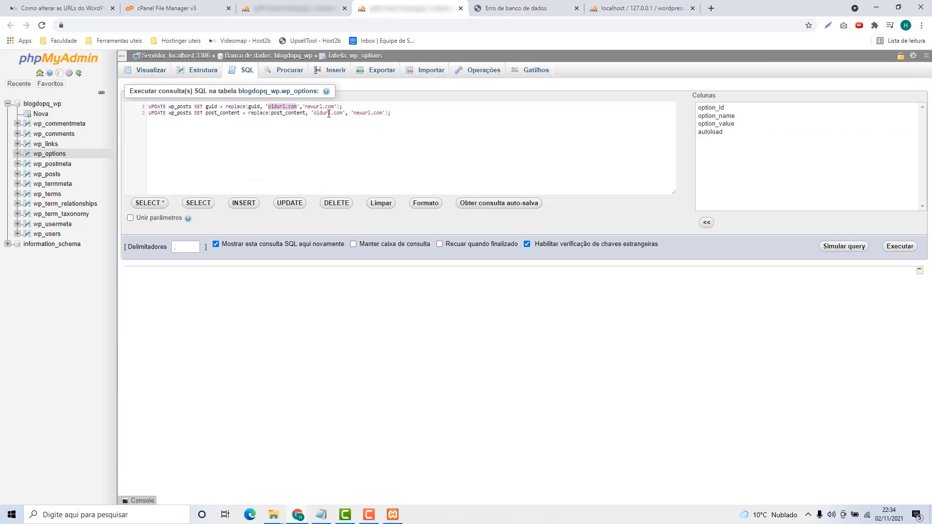
{"action": "type", "text": "localh"}
{"action": "type", "text": "ost"}
{"action": "type", "text": "/wp"}
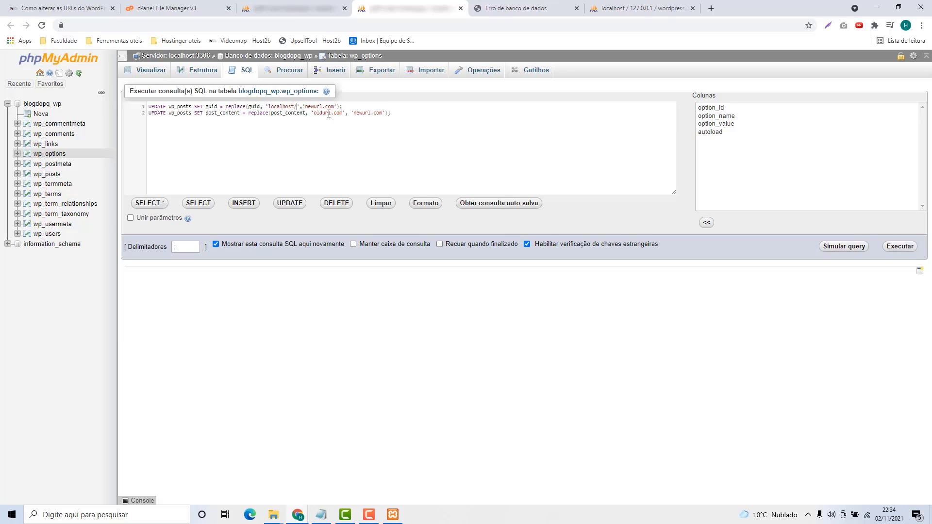